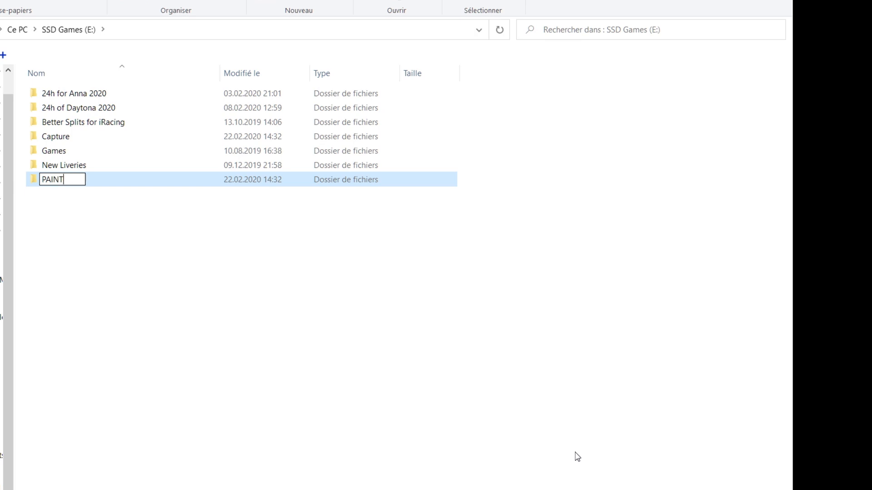
Step: Confirm the PAINTS folder, open it and create a new subfolder named Templates inside
key("Return")
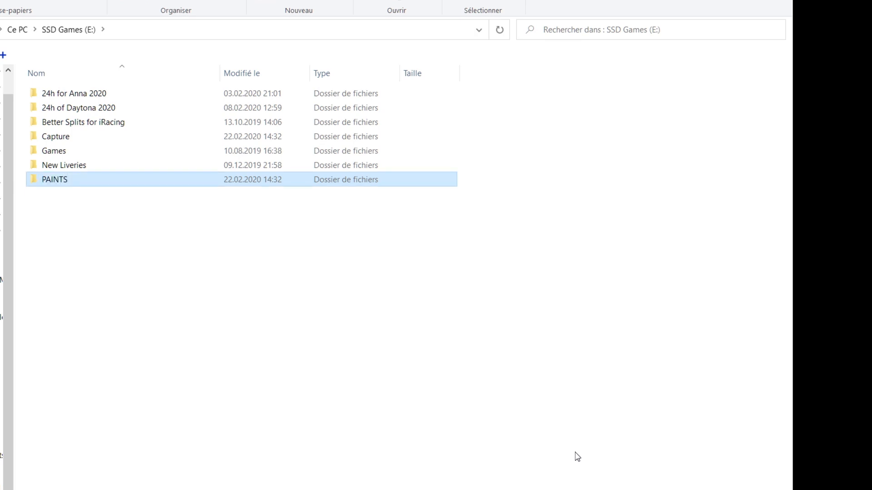
key("Return")
right_click(219, 276)
mouse_move(302, 455)
left_click(414, 454)
type("T")
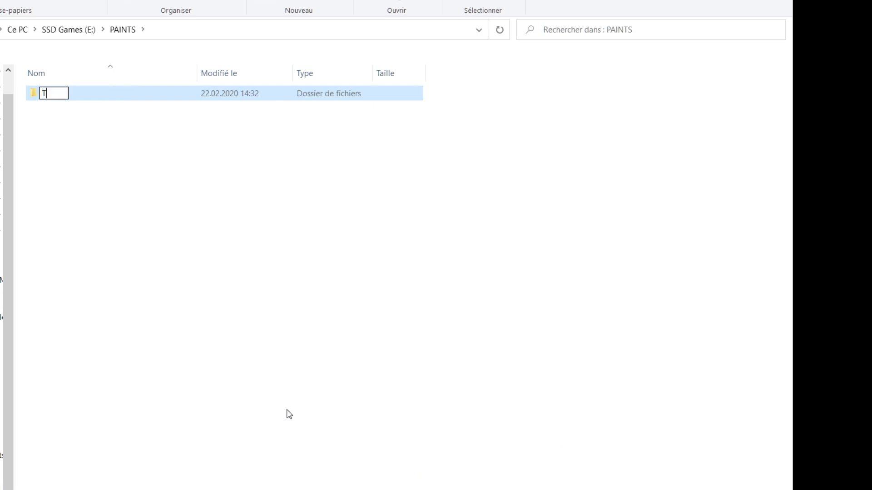
type("emplates")
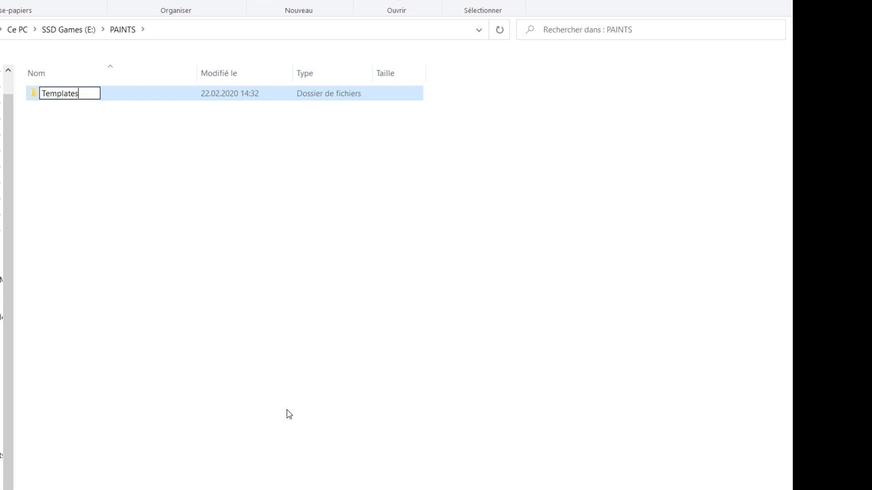
key("Return")
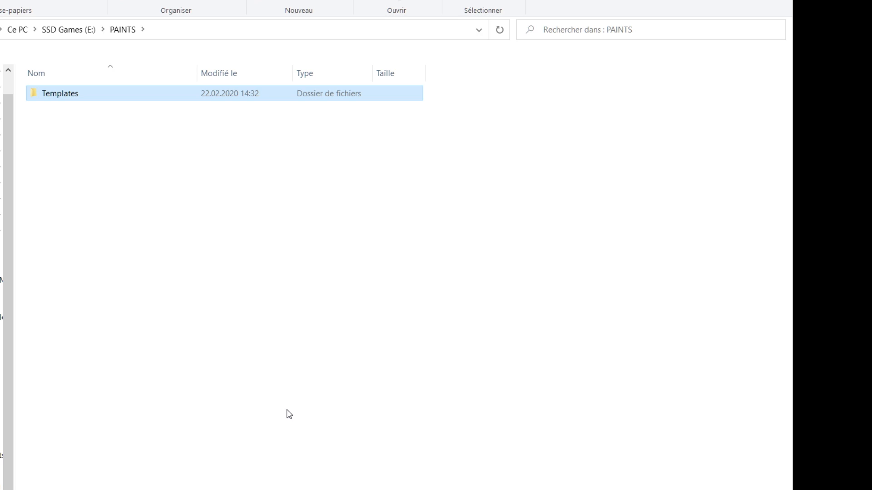
Step: Go back up to the SSD Games drive, reopen PAINTS and enter the Templates folder
left_click(68, 29)
double_click(81, 180)
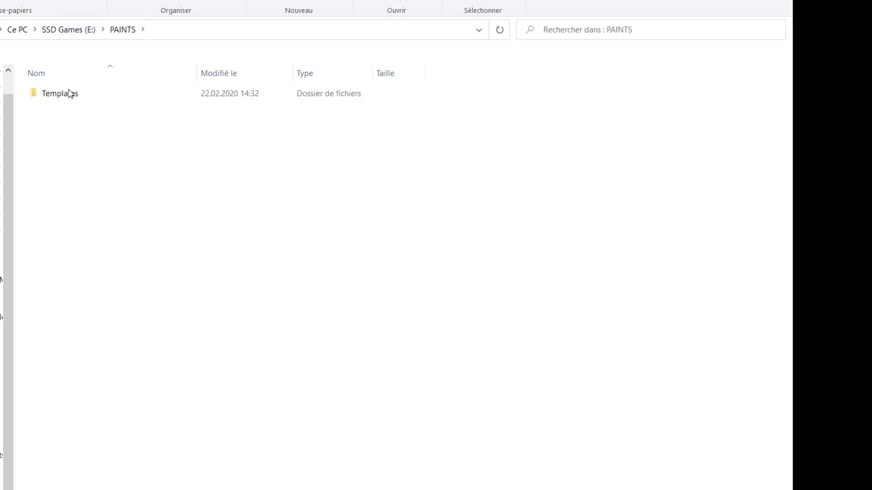
double_click(74, 97)
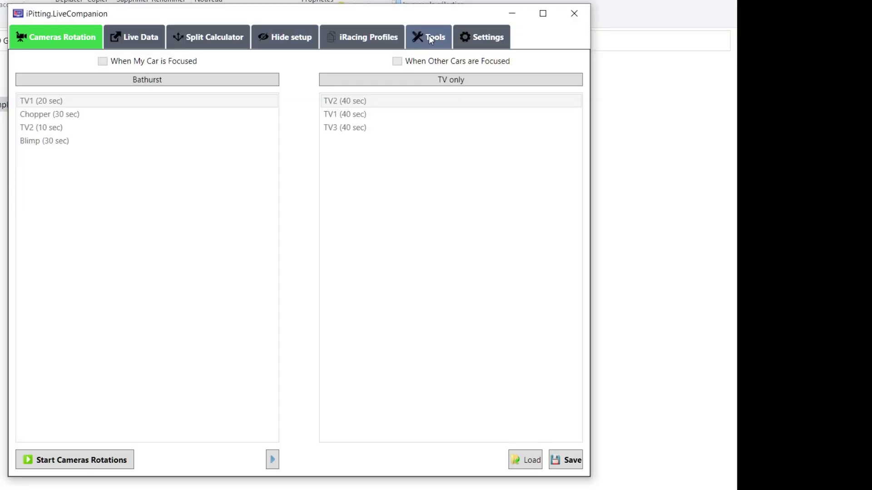
Step: In the Livery variations shop list, add driver JOHN, short name J. Doe, colour #ffde00
left_click(427, 37)
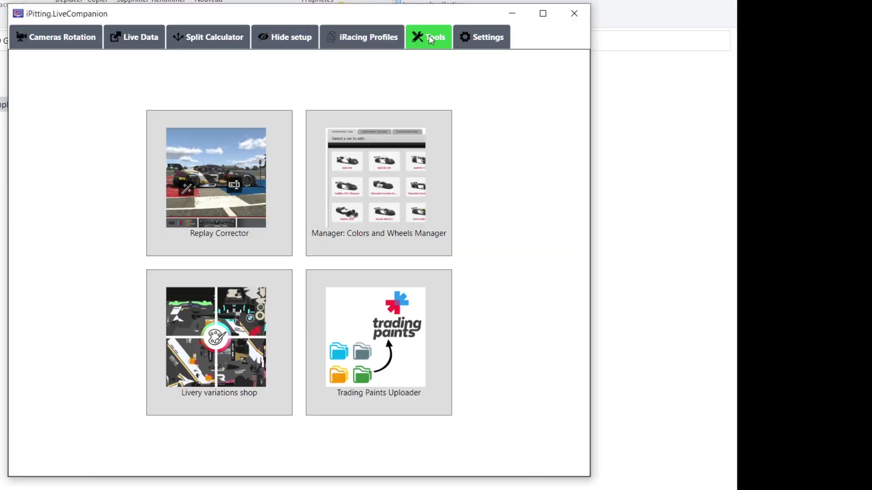
left_click(224, 372)
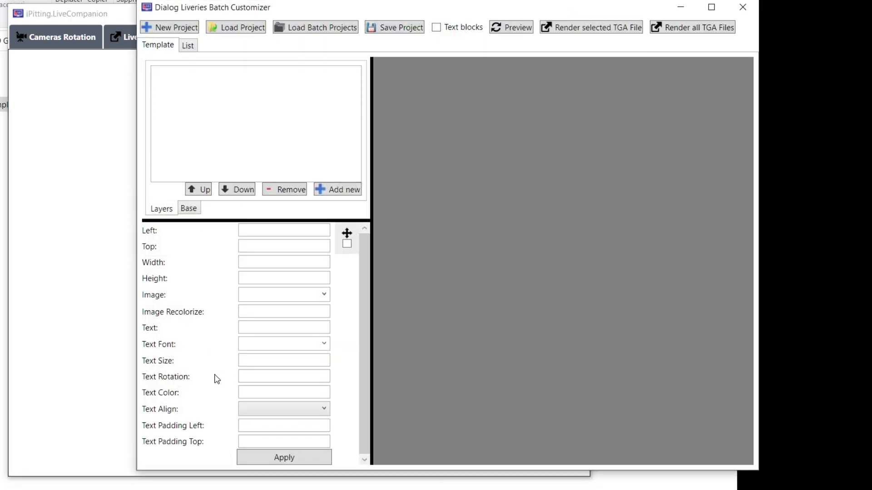
left_click(188, 45)
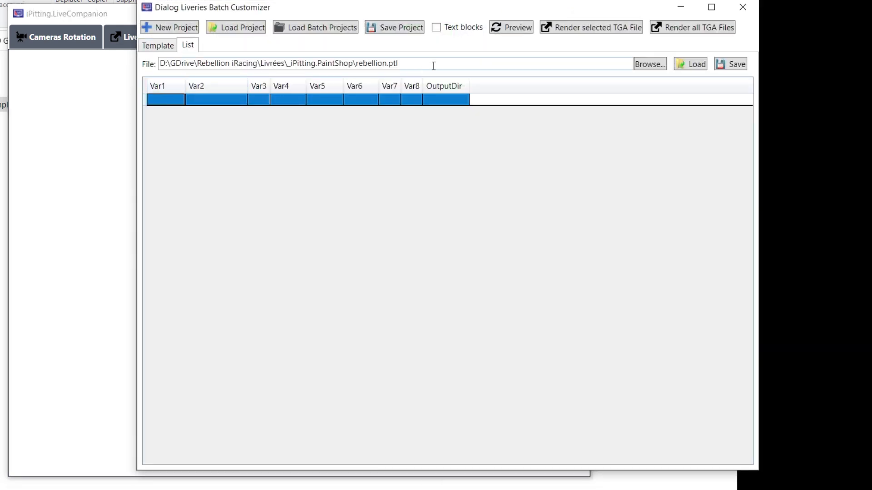
left_click(177, 100)
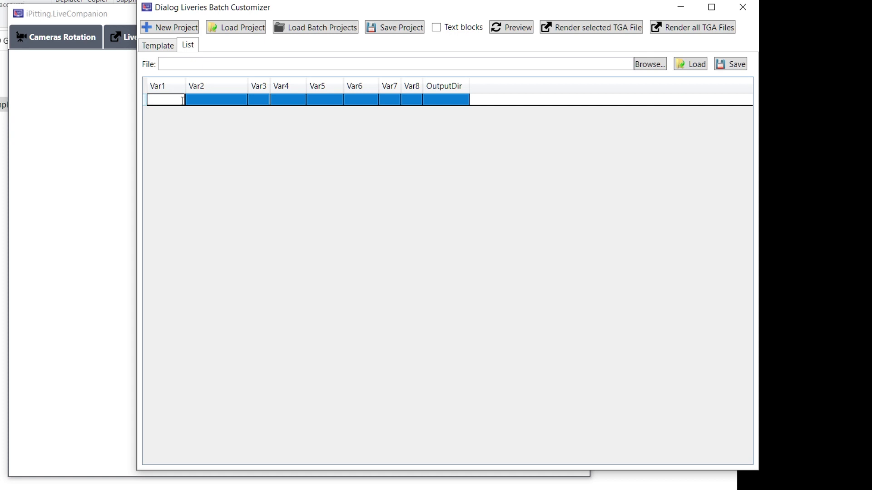
type("JOHN")
key("Tab")
type("J. Doe")
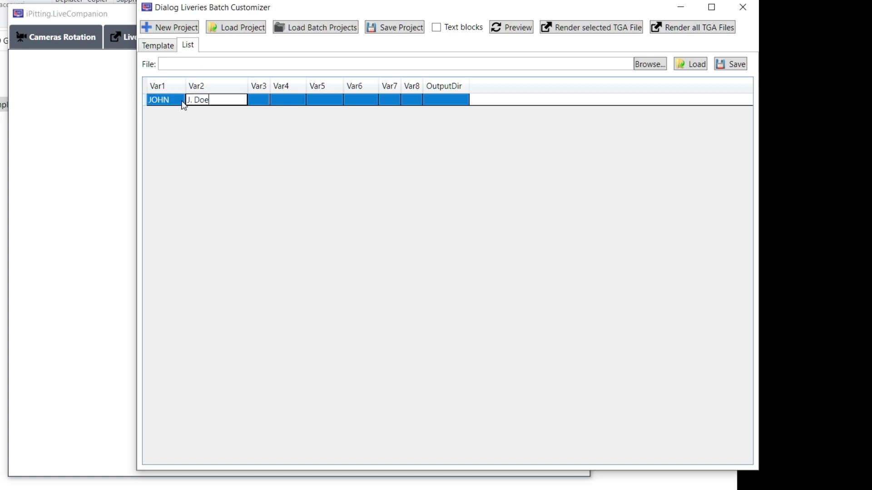
key("Tab")
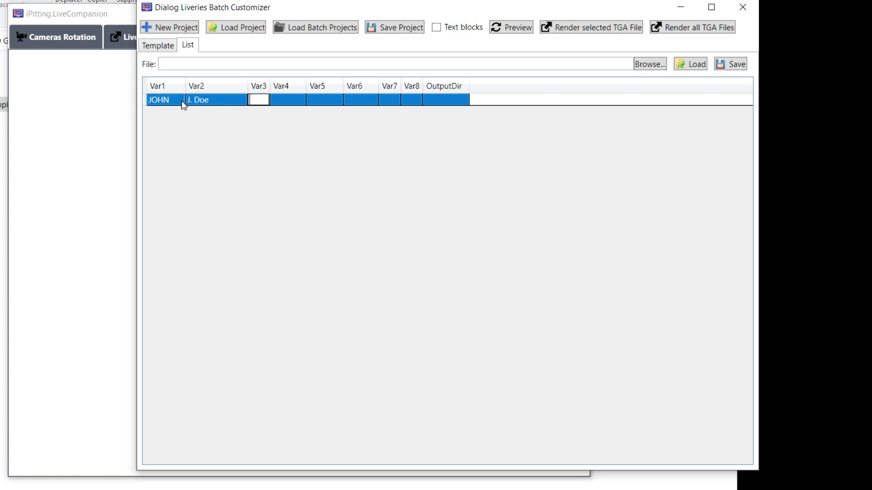
type("#ffde00")
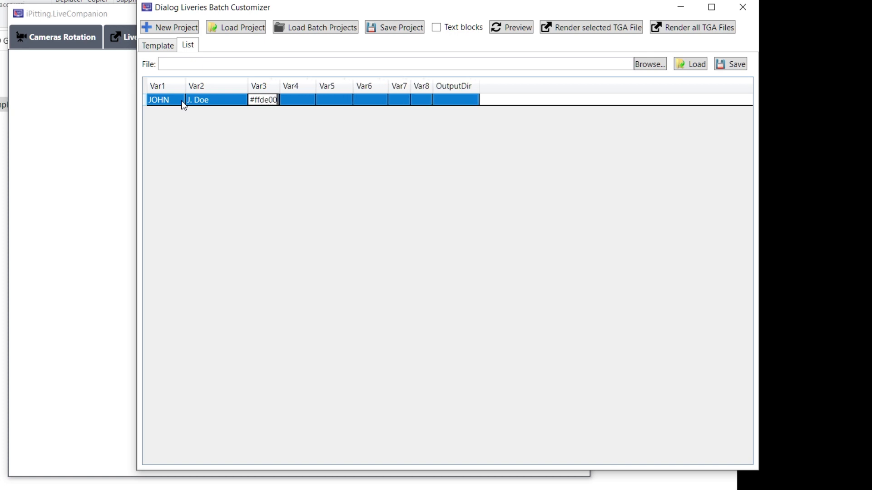
key("Return")
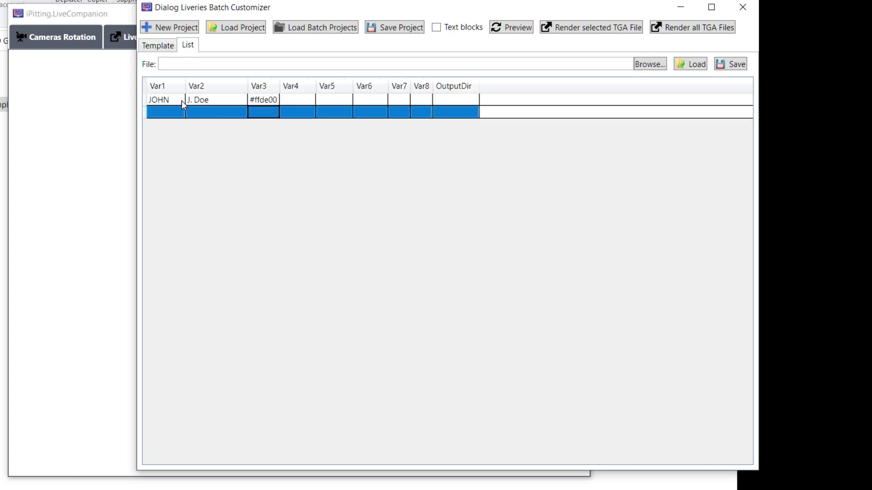
Step: Add a second driver ALEX, short name A. Speed, colour #0ad200
left_click(157, 113)
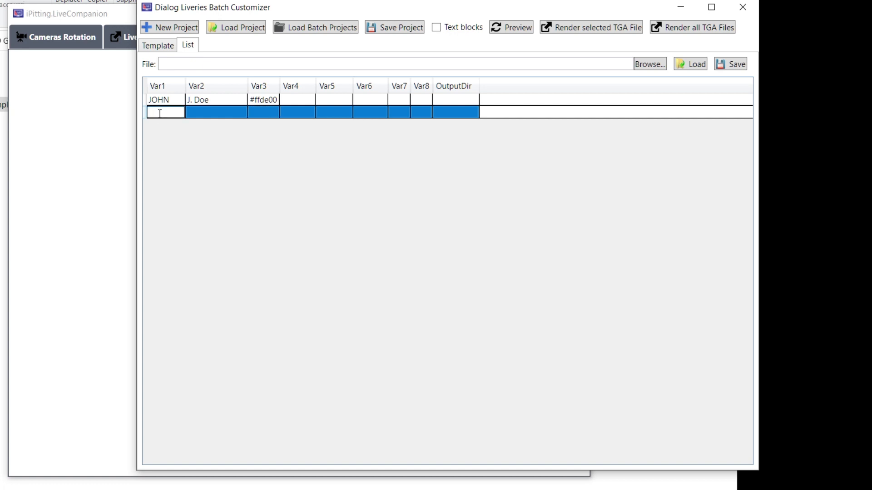
type("ALEX")
key("Tab")
type("A")
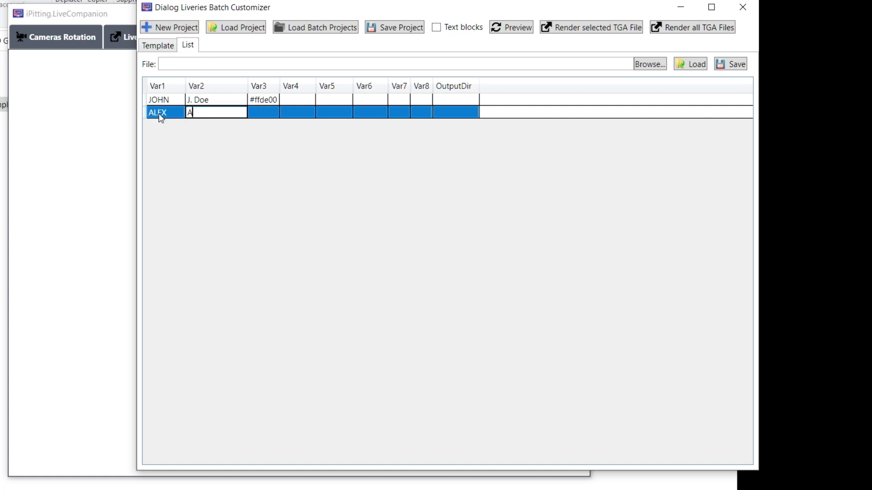
type(". Speed")
key("Tab")
type("#")
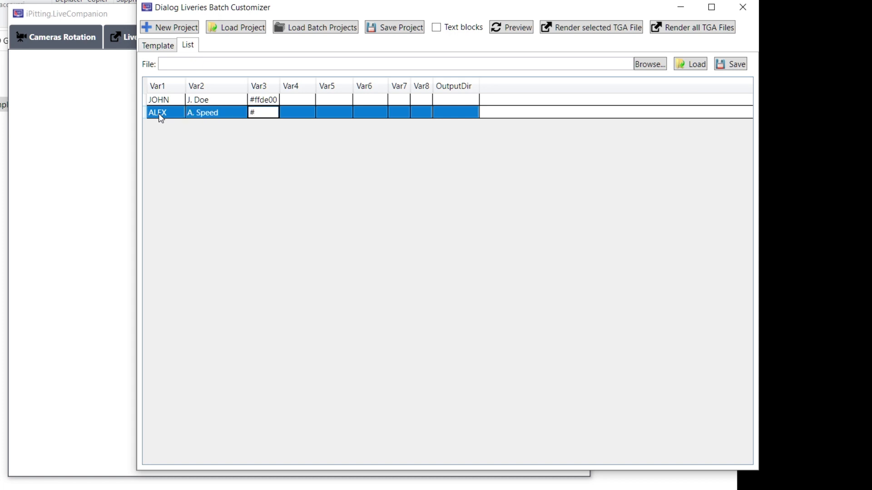
type("0ad200")
key("Return")
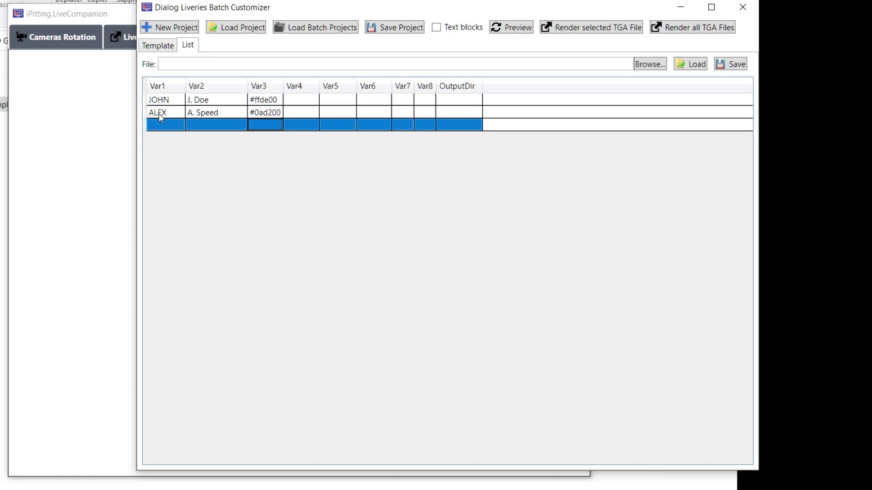
Step: Set the drivers' output folders to ..\..\JOHN and ..\..\ALEX
left_click(469, 101)
left_click(470, 103)
type("..")
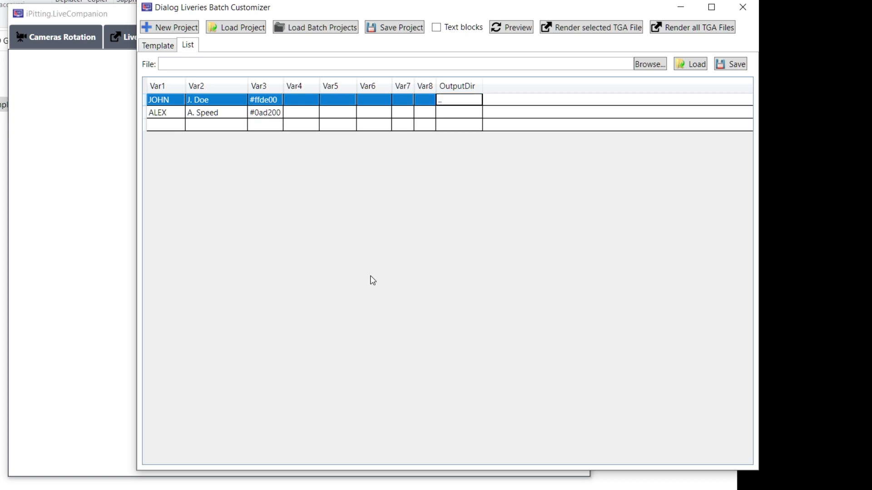
type("\\..\\JOHN")
key("Return")
type("..")
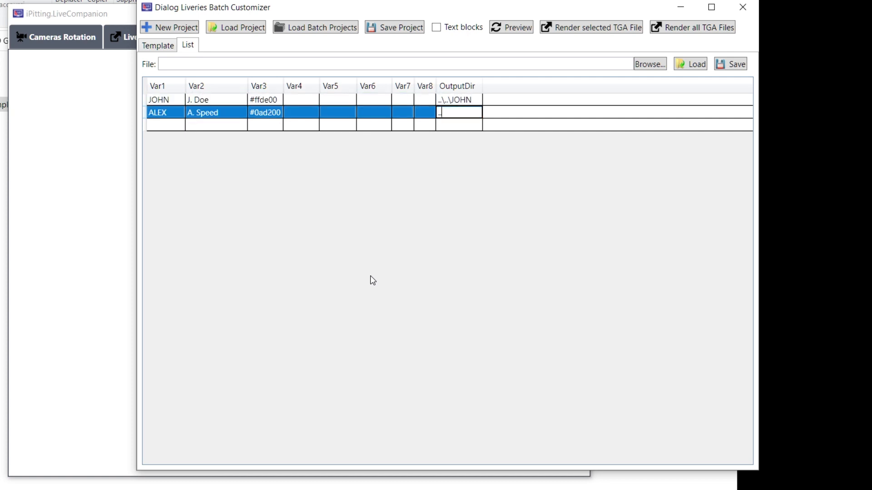
type("\\..\\ALEX")
key("Return")
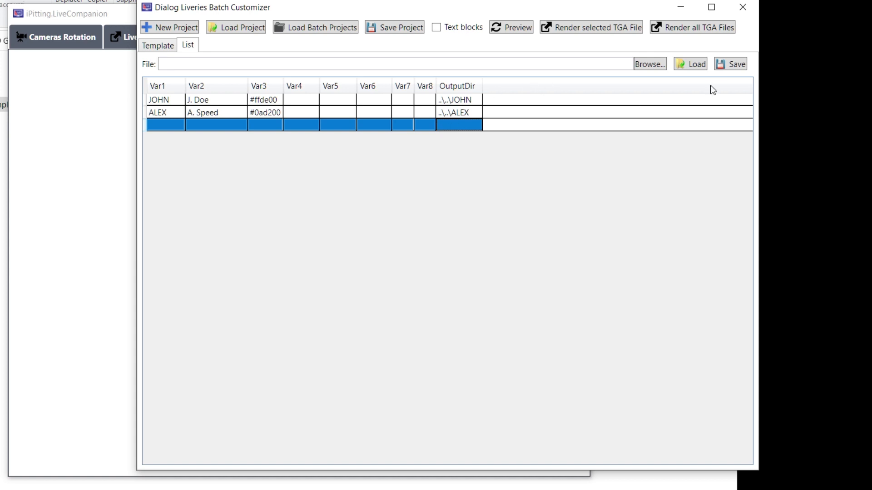
Step: Save the driver list as myteam.ptl in PAINTS\Template and close the customizer
left_click(726, 67)
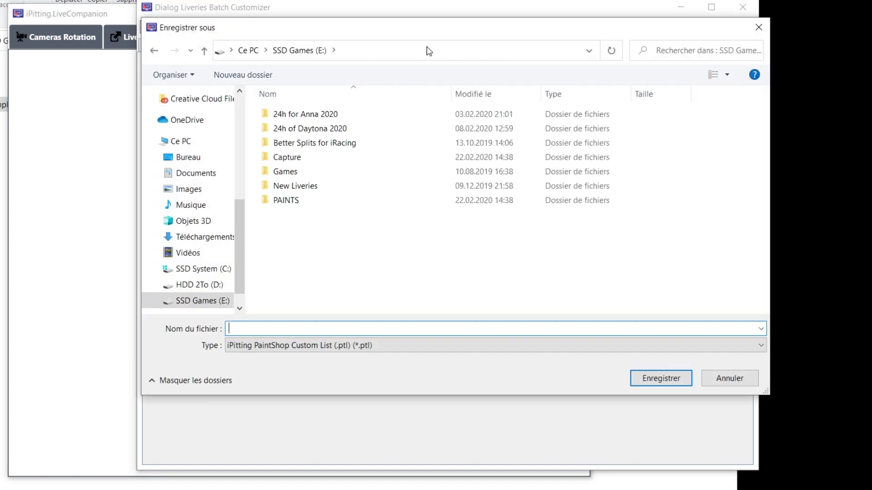
double_click(362, 202)
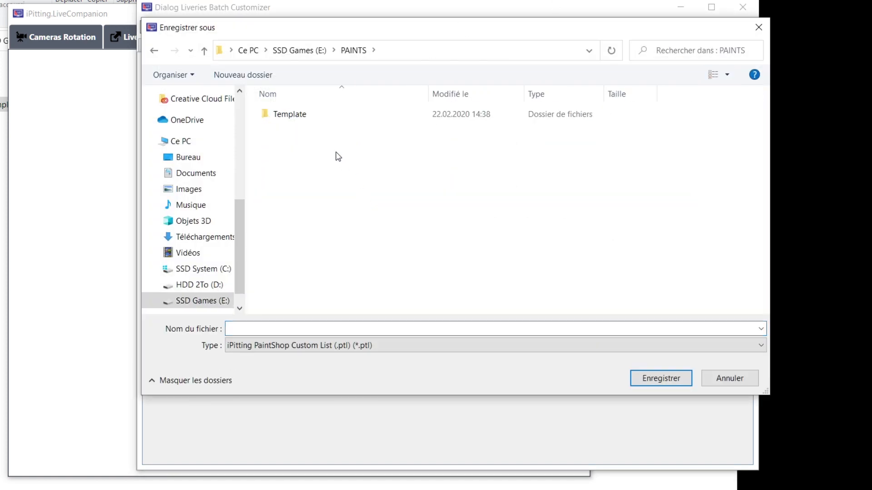
double_click(311, 116)
left_click(285, 328)
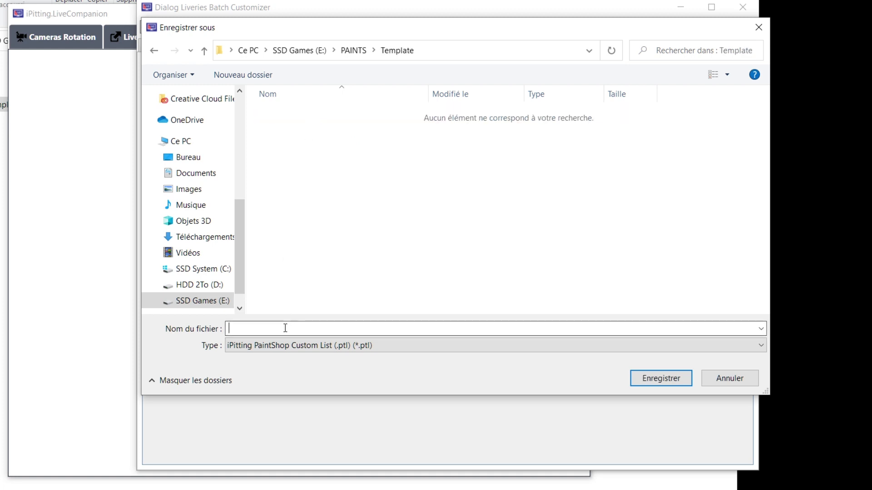
type("myteam")
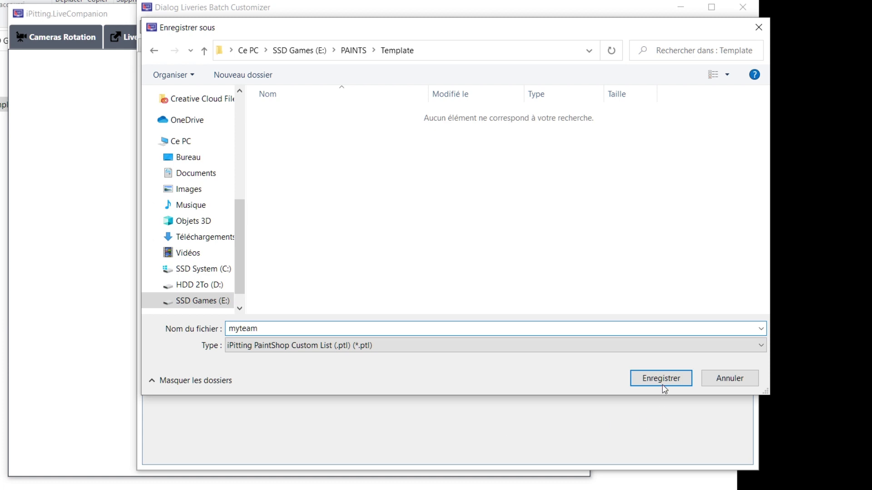
left_click(661, 381)
left_click(743, 7)
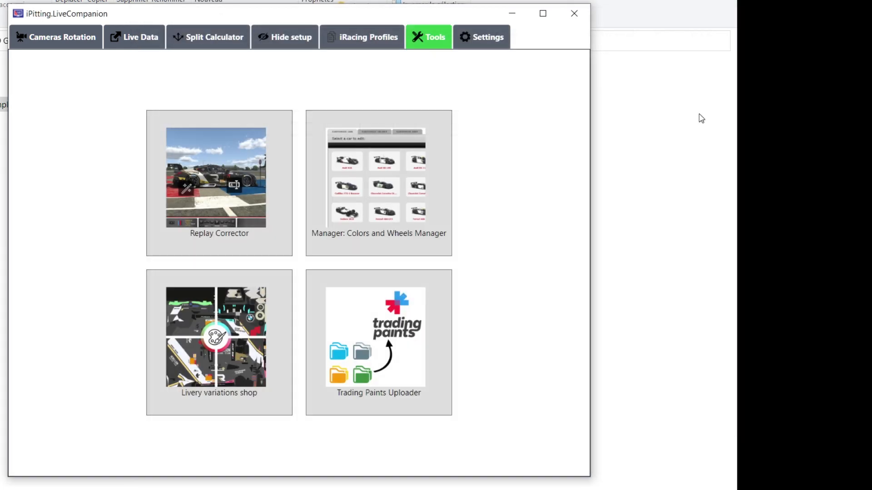
left_click(728, 63)
Step: Make a 'NASCAR Cup Series Ford Mustang' folder in Template, move the PSD into it, and open it
double_click(3, 109)
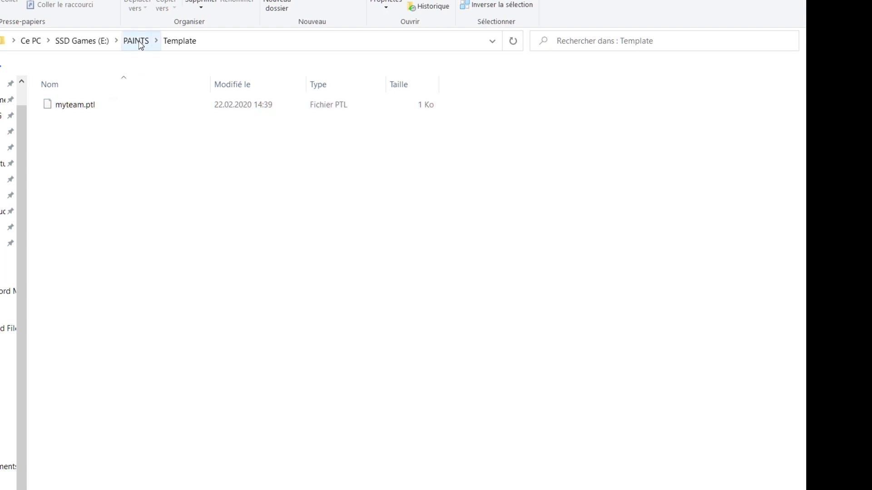
right_click(68, 171)
mouse_move(154, 348)
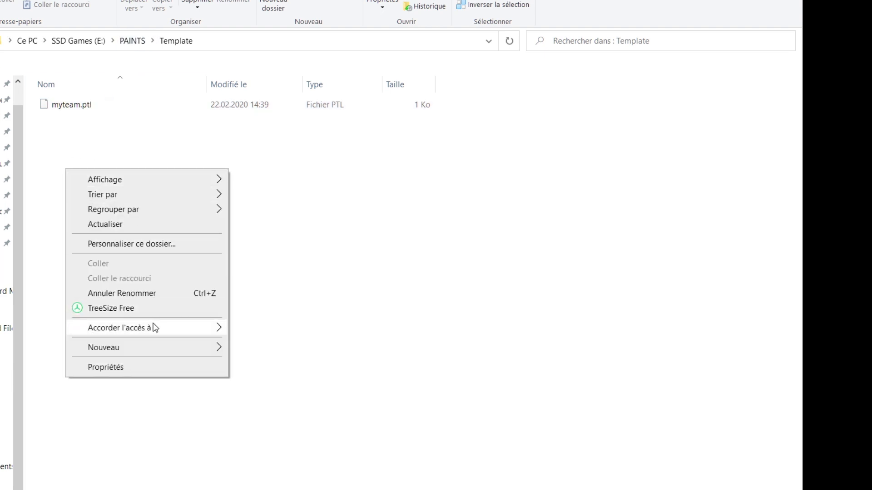
left_click(307, 350)
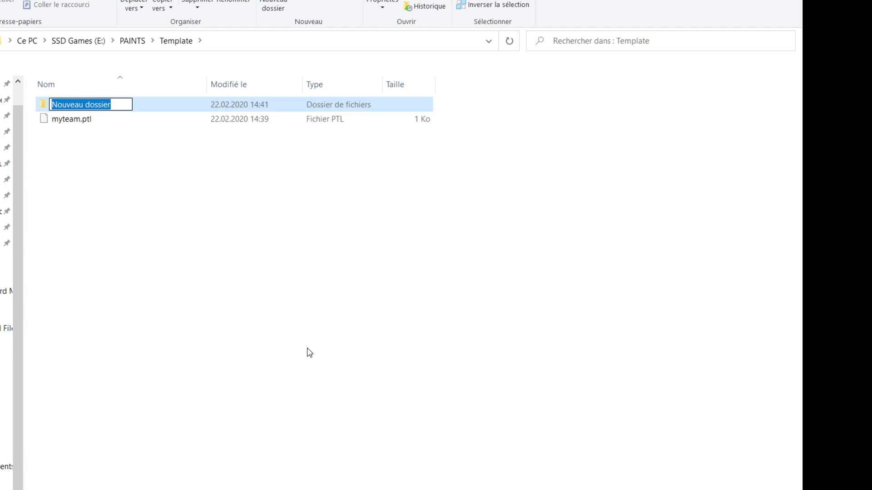
type("NASCAR Cup Series Ford Mustang")
left_click(307, 350)
left_click_drag(143, 231, 150, 110)
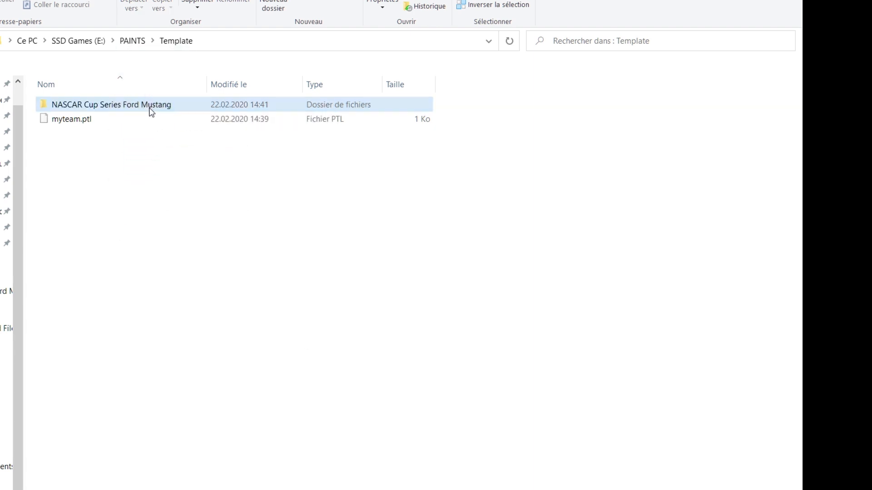
double_click(151, 110)
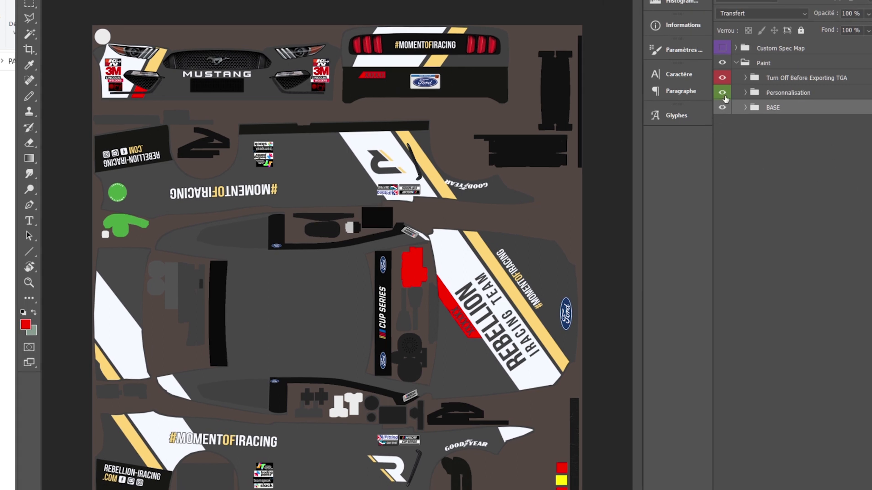
Step: Hide the Turn Off Before Exporting TGA and Personnalisation groups, leaving only BASE visible
left_click(722, 77)
left_click(722, 92)
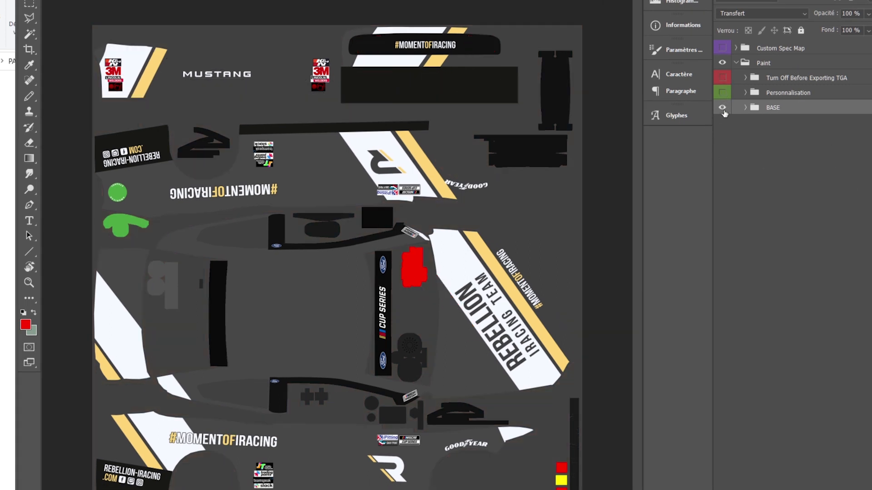
left_click(722, 108)
left_click(722, 109)
left_click(722, 108)
left_click(722, 93)
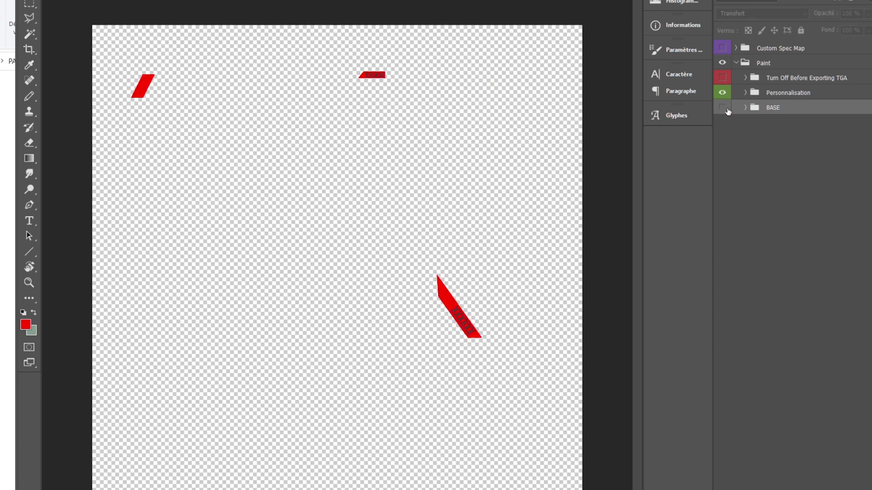
left_click(722, 108)
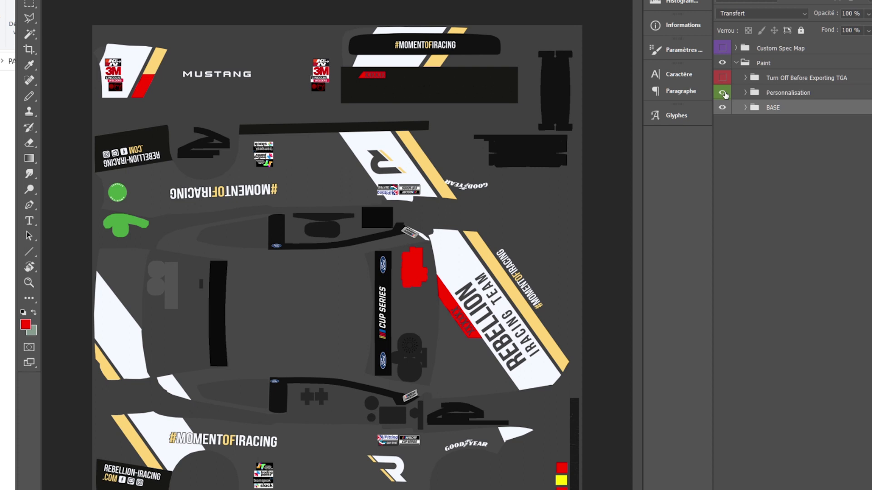
left_click(722, 93)
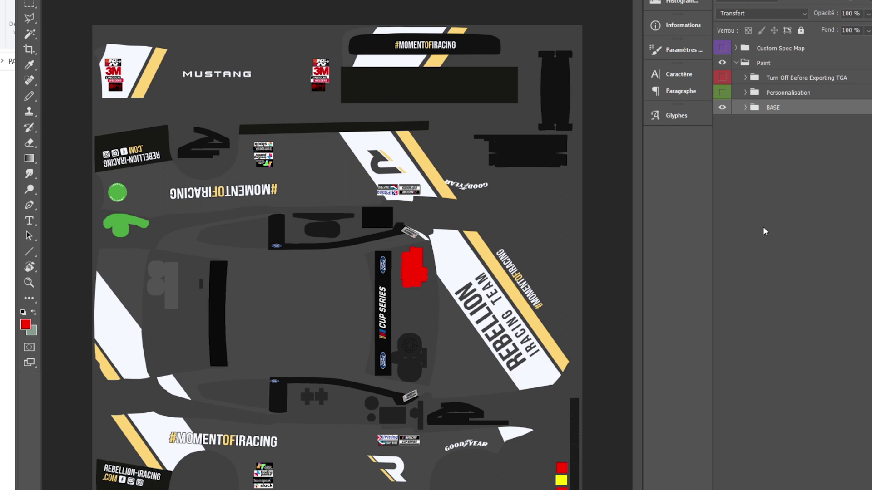
Step: Save for Web a copy named base
key("ctrl+alt+shift+s")
type("base")
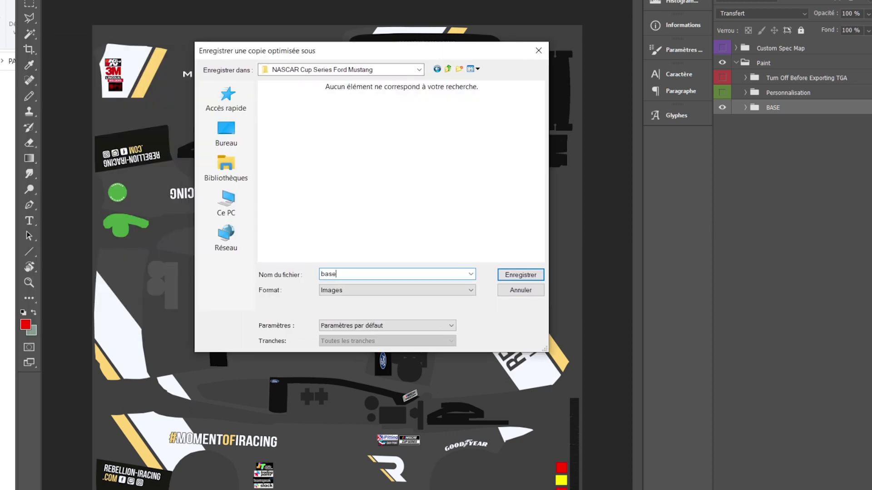
key("Return")
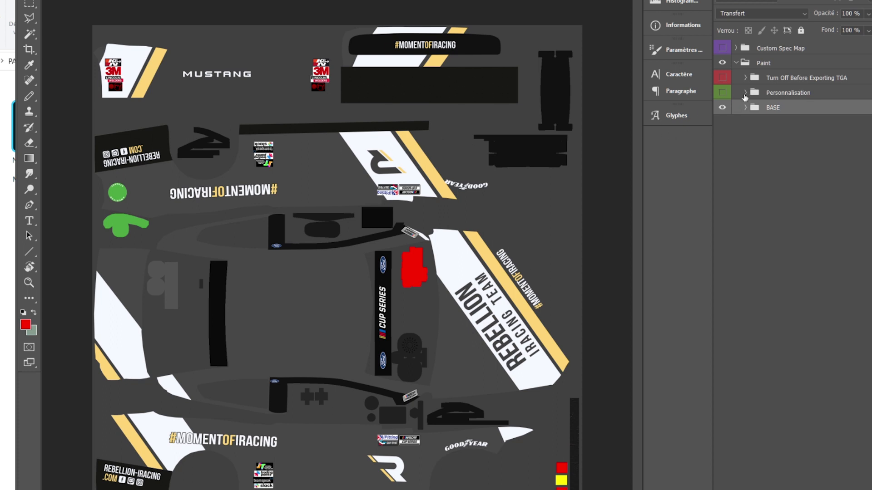
Step: Hide BASE, show only the Personnalisation shapes, and export a web copy named custom-exemple
left_click(722, 108)
left_click(722, 93)
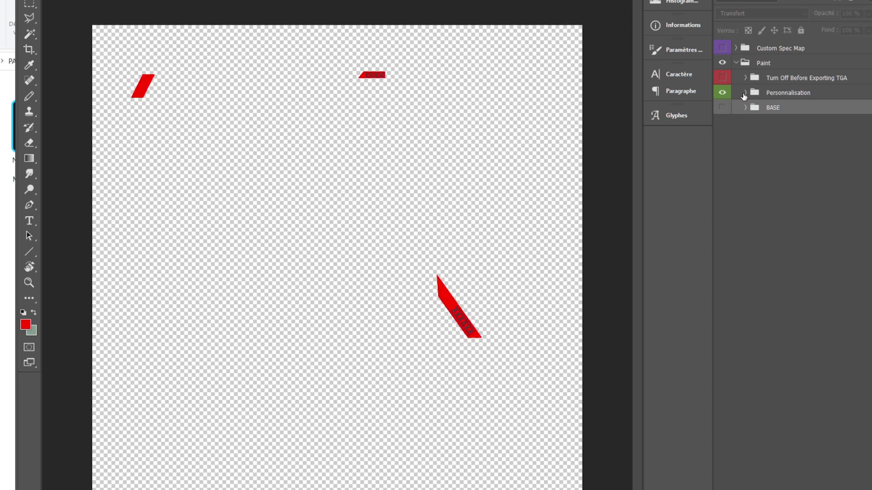
left_click(745, 93)
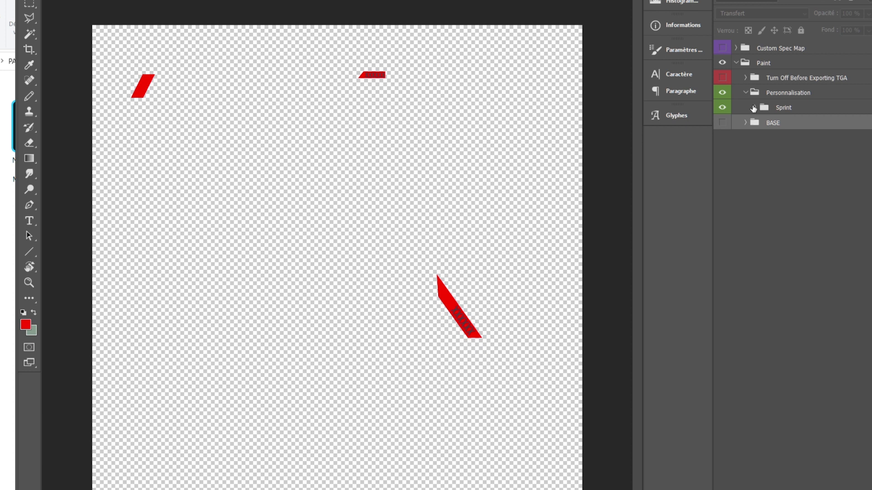
left_click(753, 108)
left_click(755, 109)
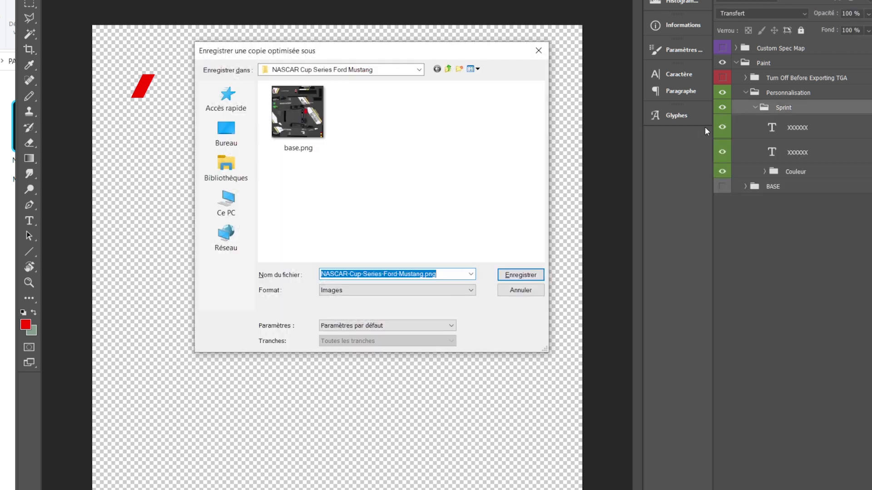
type("custom-exemple")
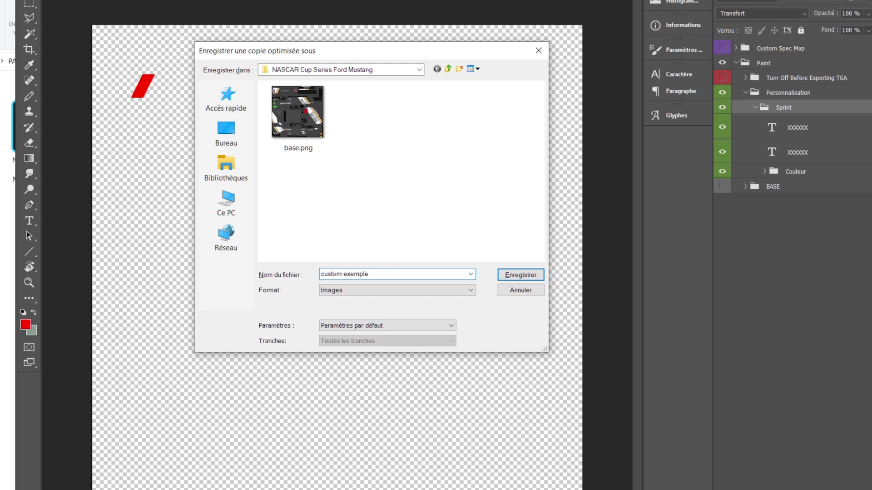
key("Return")
Step: Hide both xxxxxx placeholder text layers and export another web copy named custom
scroll(525, 191, "up", 3)
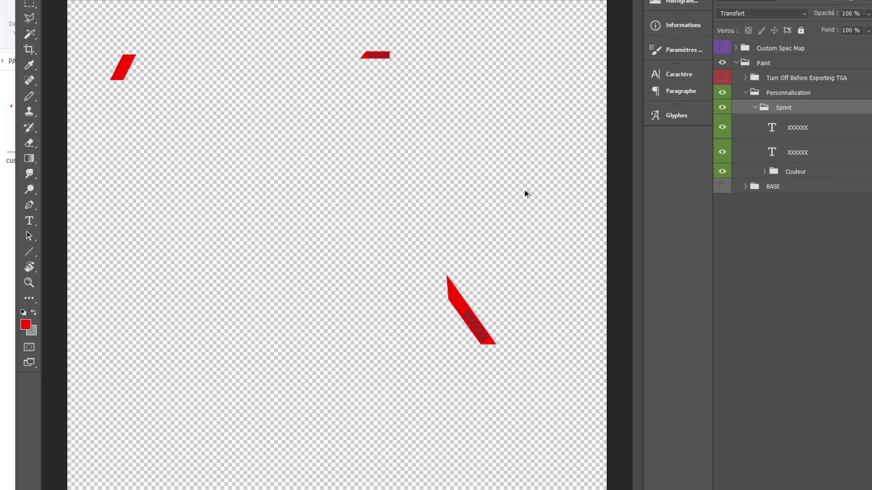
left_click_drag(484, 160, 505, 246)
left_click(722, 128)
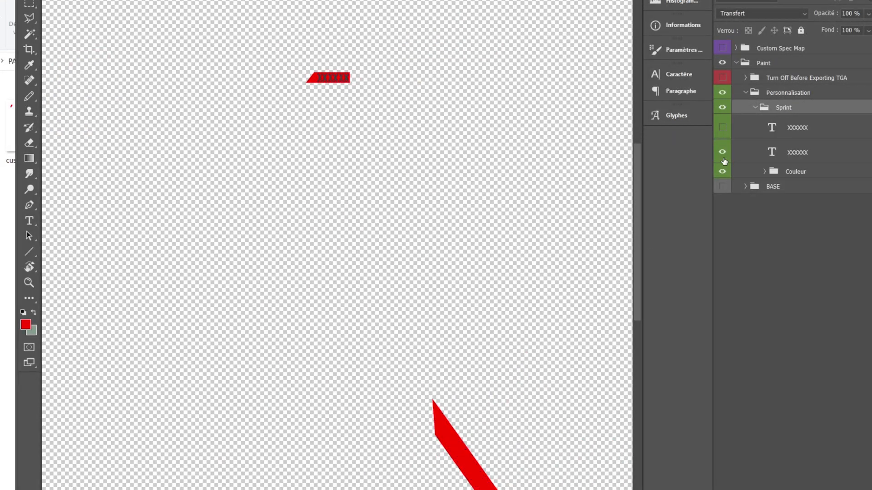
left_click(722, 153)
left_click_drag(724, 132, 726, 155)
key("ctrl+alt+shift+s")
type("cs")
key("BackSpace")
type("ustom")
key("Return")
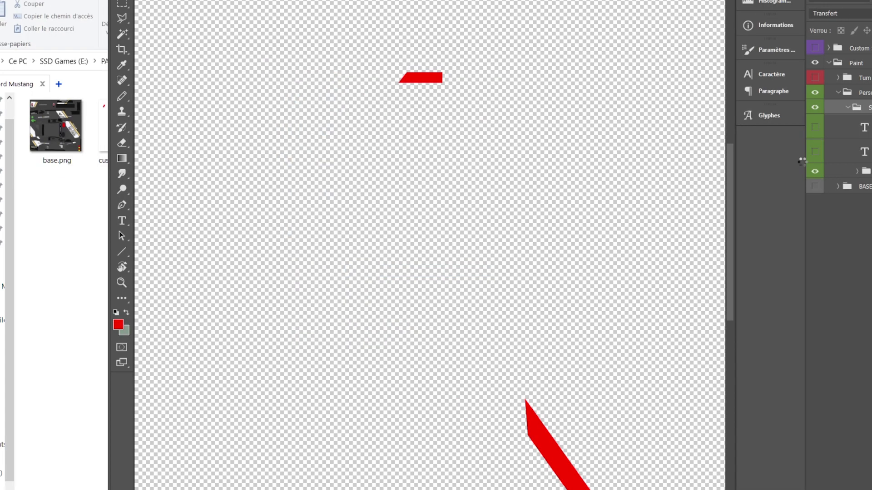
Step: Preview the exported custom.png and base.png in the Mustang template folder
left_click(71, 263)
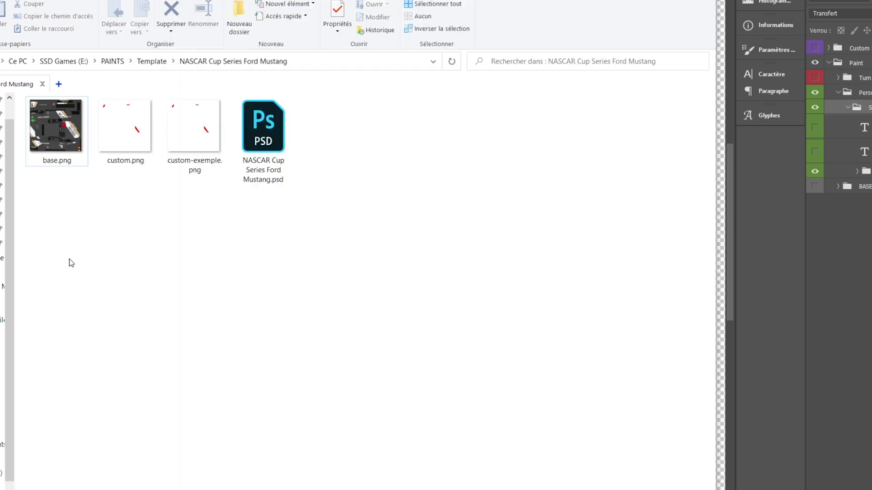
mouse_move(126, 156)
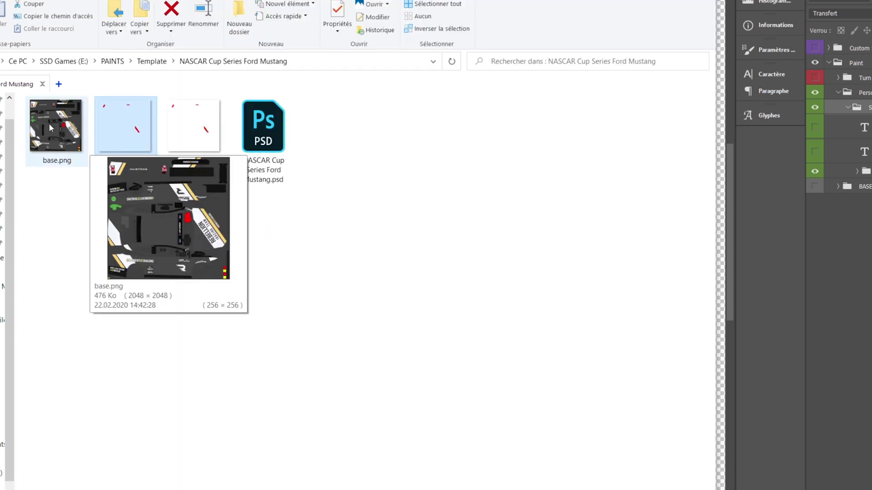
mouse_move(58, 126)
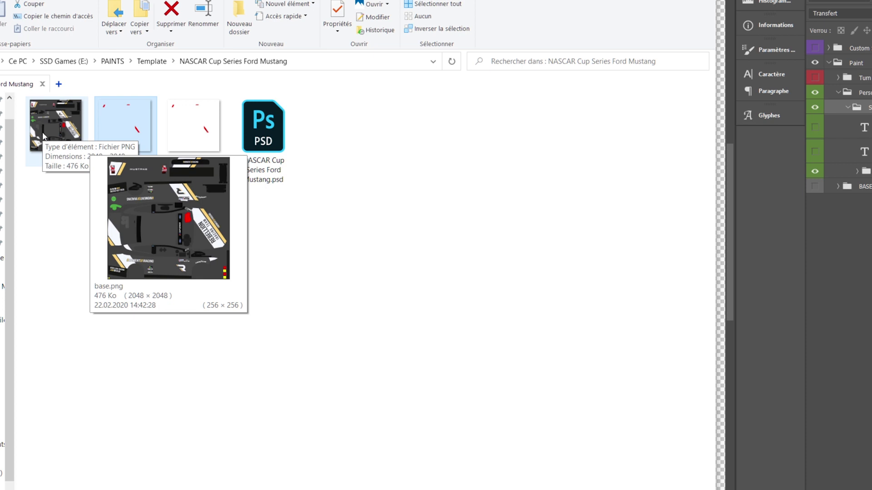
Step: Load the Trading Paints dashboard and reposition the browser window
type("tr")
key("Return")
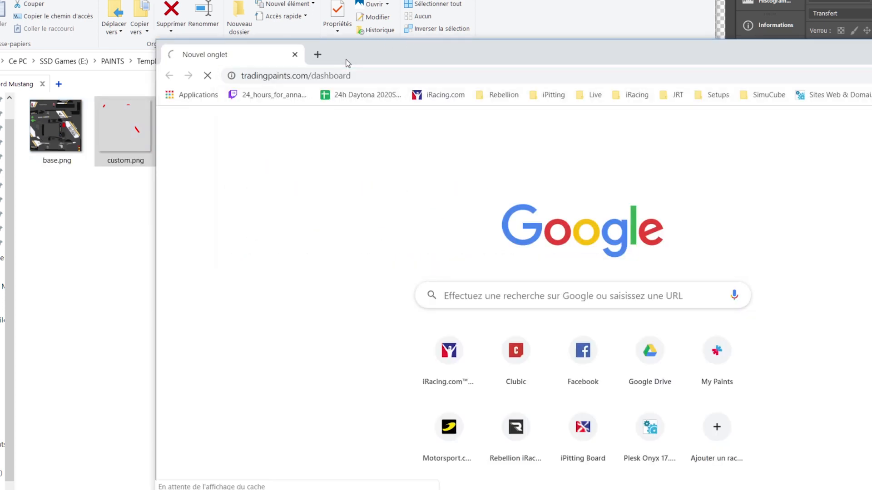
mouse_move(506, 58)
left_mouse_down()
mouse_move(535, 185)
mouse_move(454, 55)
left_mouse_up()
left_click_drag(338, 59, 315, 98)
Step: Filter cars by 'mustan', open NASCAR Monster Energy Ford Mustang and highlight ID 199 in the URL
type("mustan")
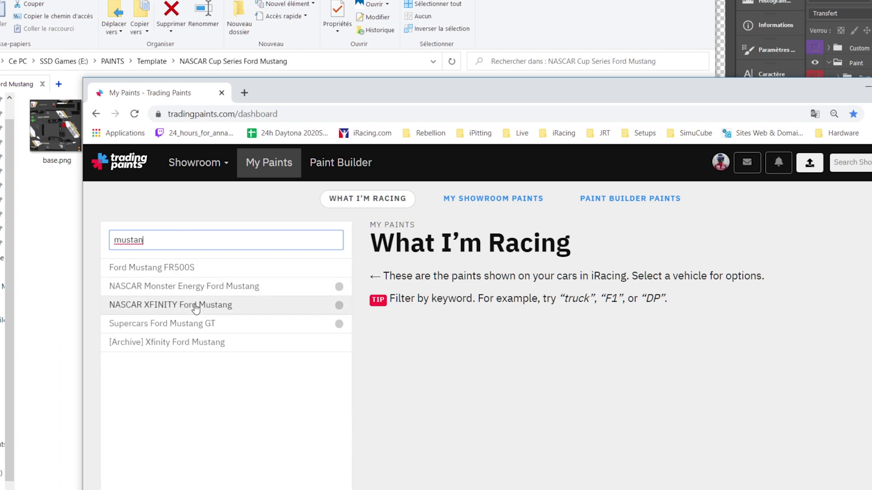
left_click(203, 293)
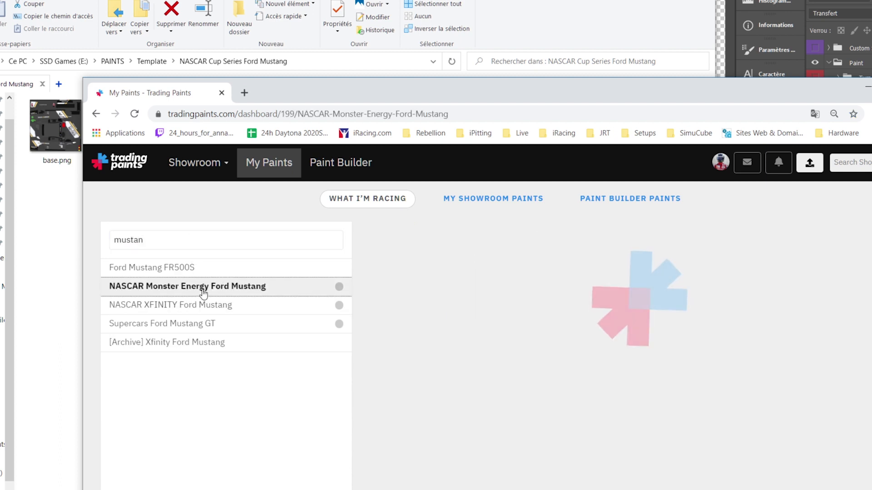
left_click(289, 114)
left_click(289, 114)
double_click(335, 114)
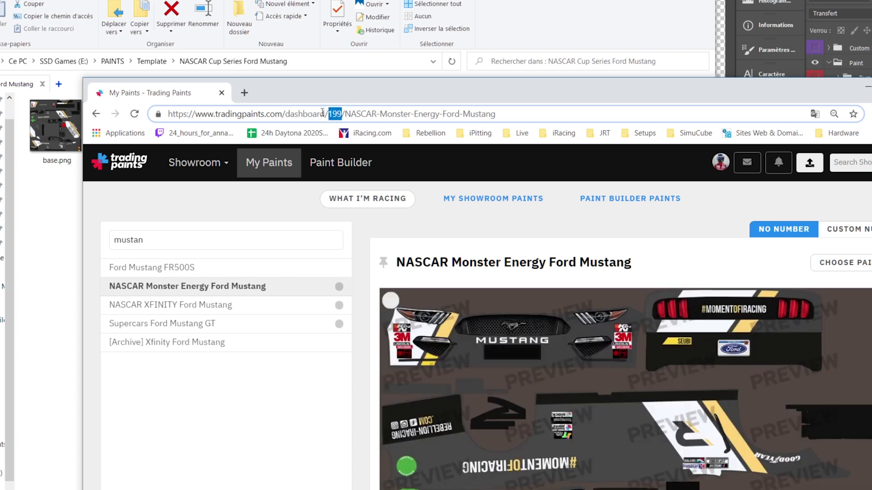
left_click_drag(366, 92, 871, 61)
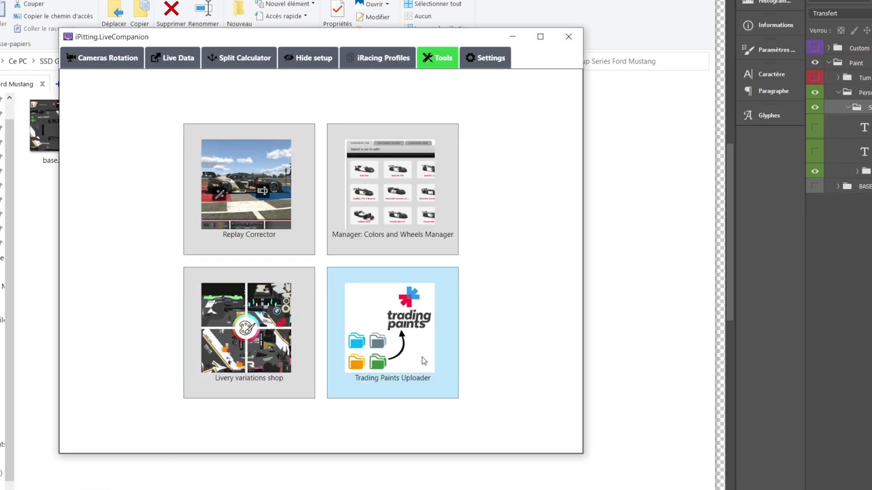
Step: Start a new batch project named '[199] NASCAR Cup Series Ford Mustang' in the Mustang folder
left_click(233, 352)
left_click(221, 65)
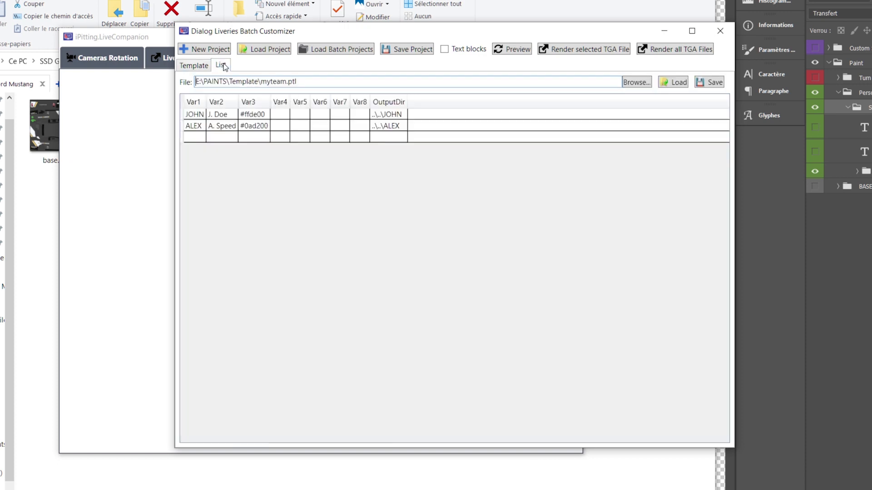
left_click(196, 66)
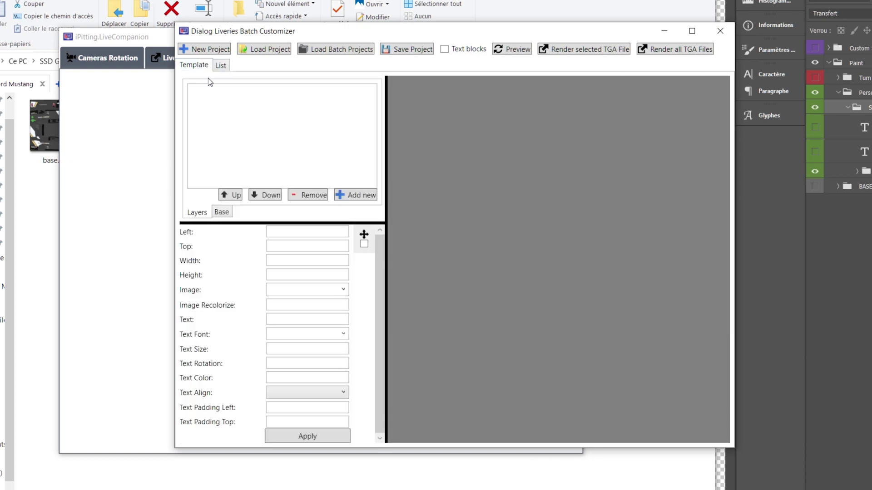
left_click(224, 51)
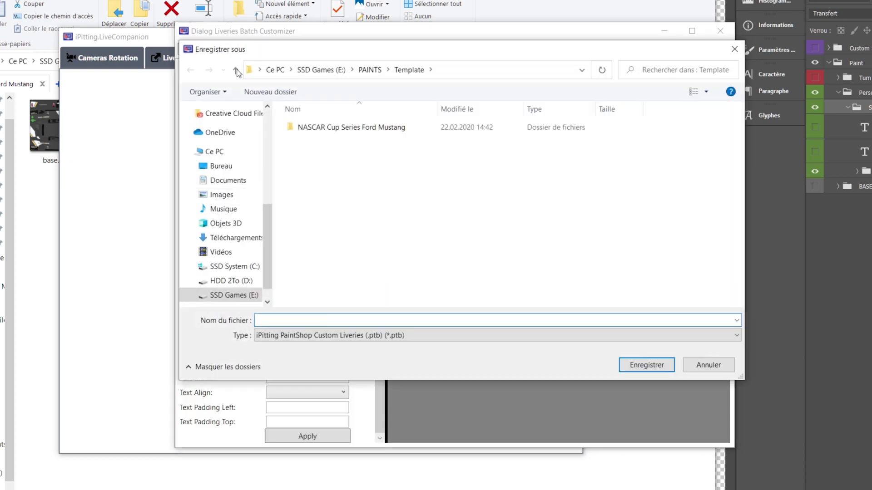
double_click(383, 129)
left_click(347, 319)
type("[")
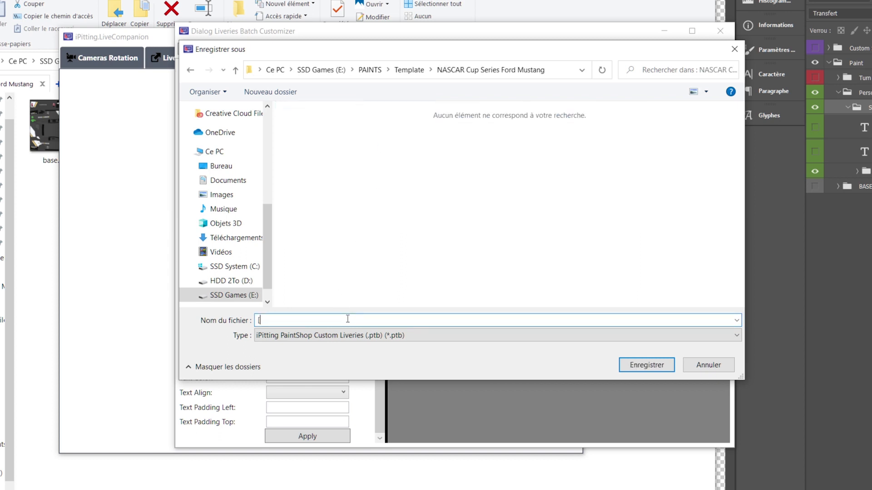
type("199] NASCAR Cup Series Ford Mus")
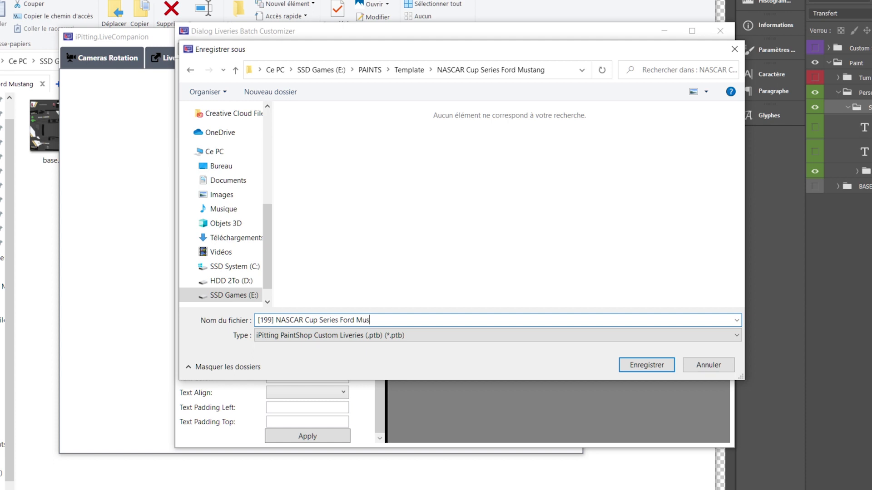
type("tang")
Step: Save the new [199] NASCAR Cup Series Ford Mustang project file
key("Return")
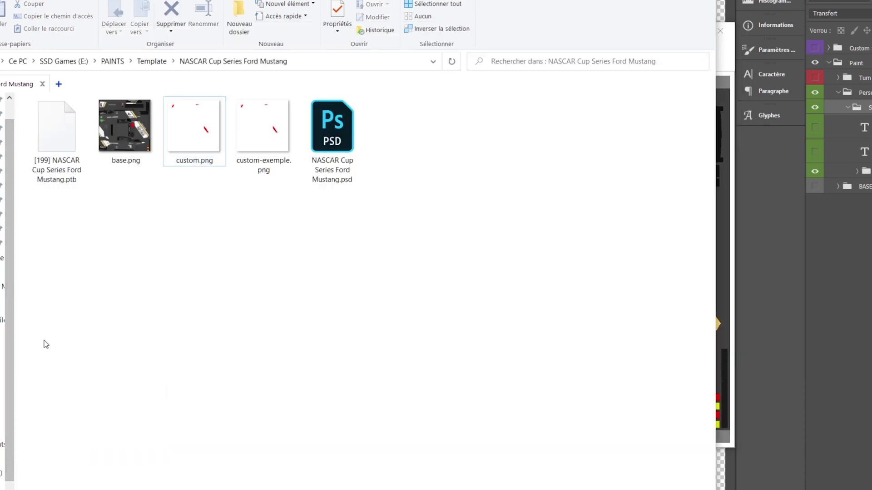
left_click(44, 341)
key("alt+Tab")
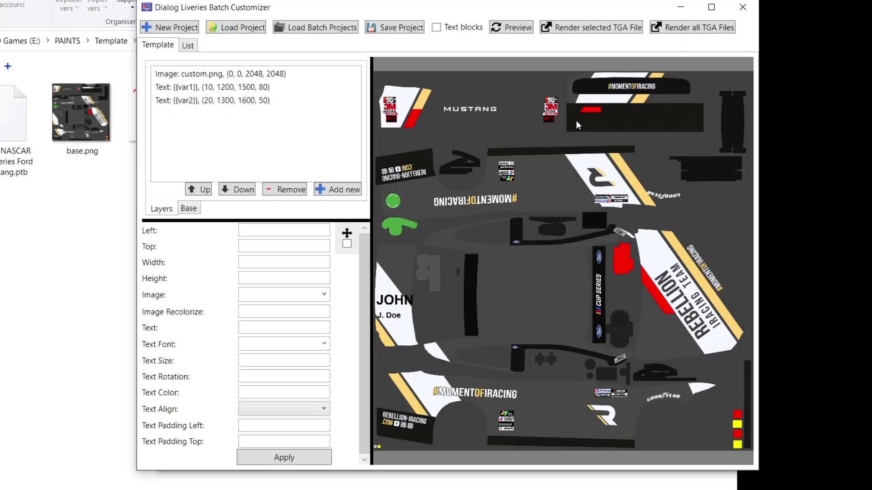
Step: Enter base.png;spec.mip as the base files and drag spec.mip into the Mustang folder
left_click(189, 210)
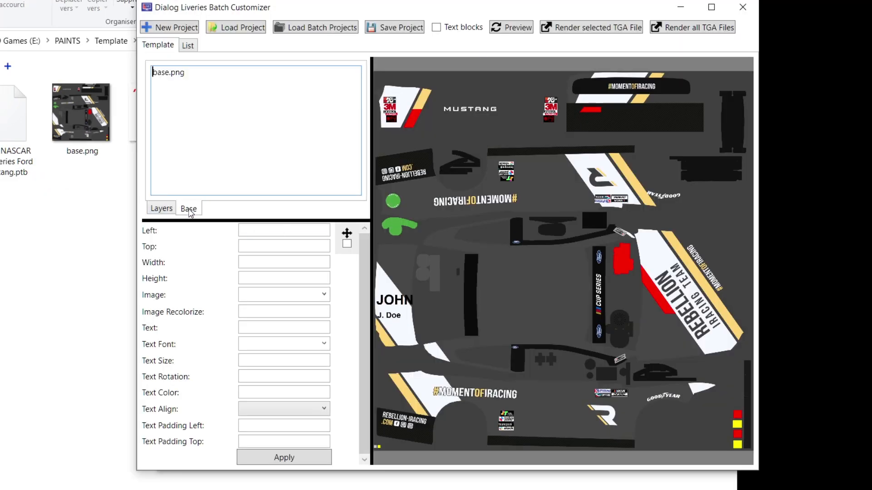
key("ctrl+a")
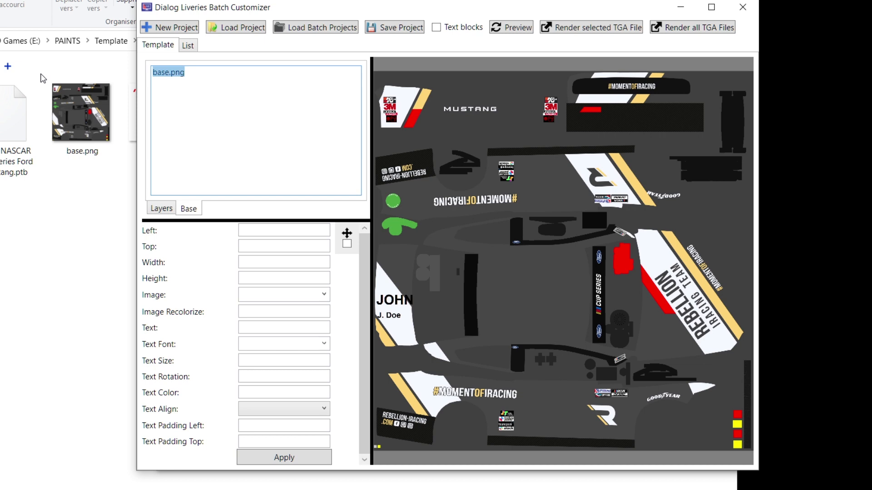
left_click(235, 74)
type(";spec.mip")
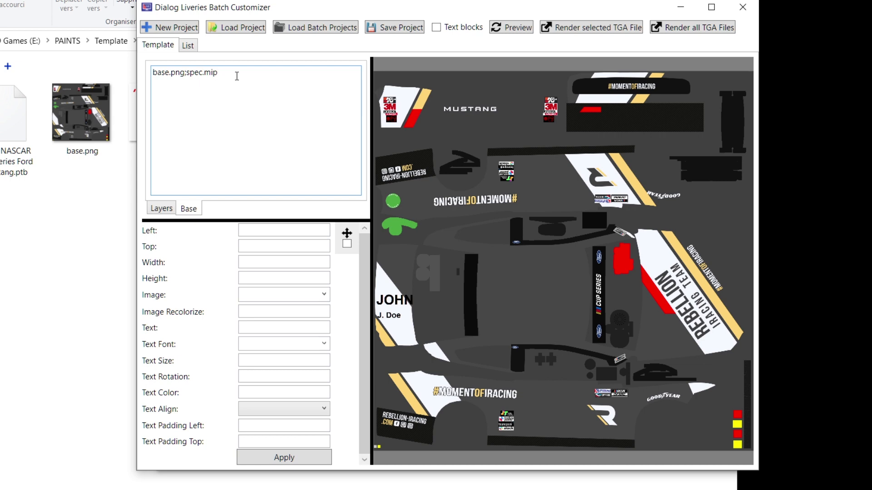
double_click(202, 71)
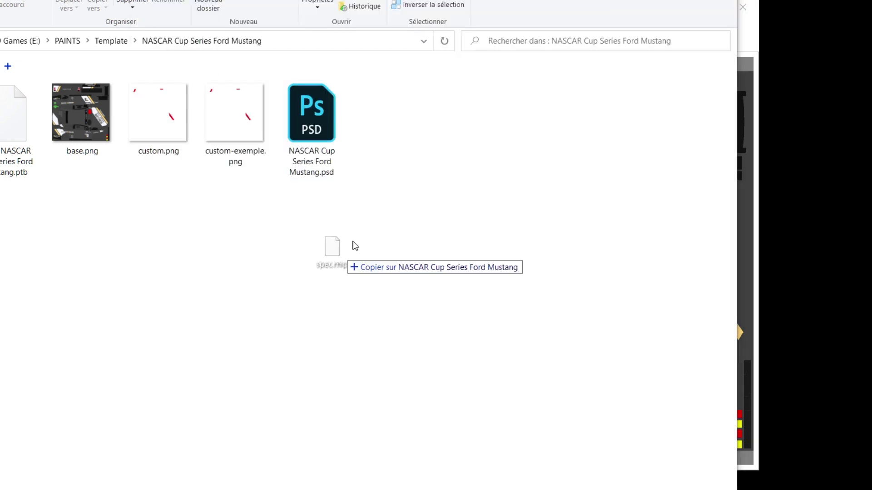
left_click_drag(317, 279, 399, 214)
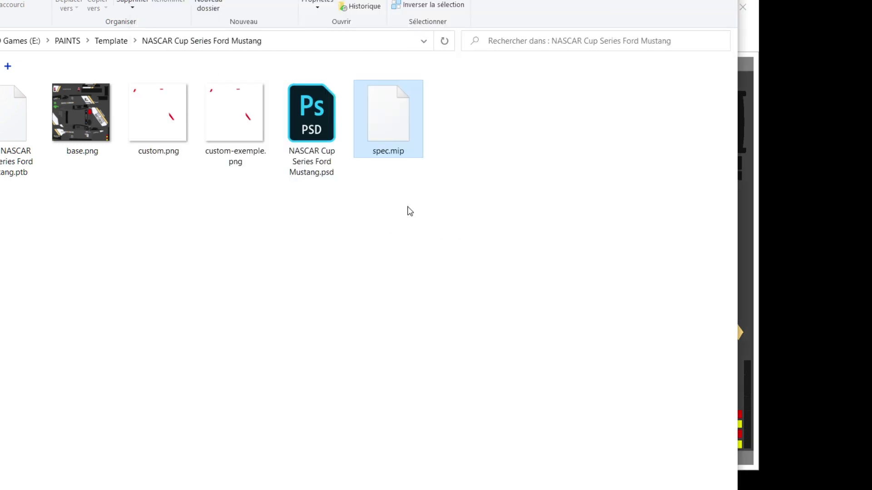
left_click(756, 184)
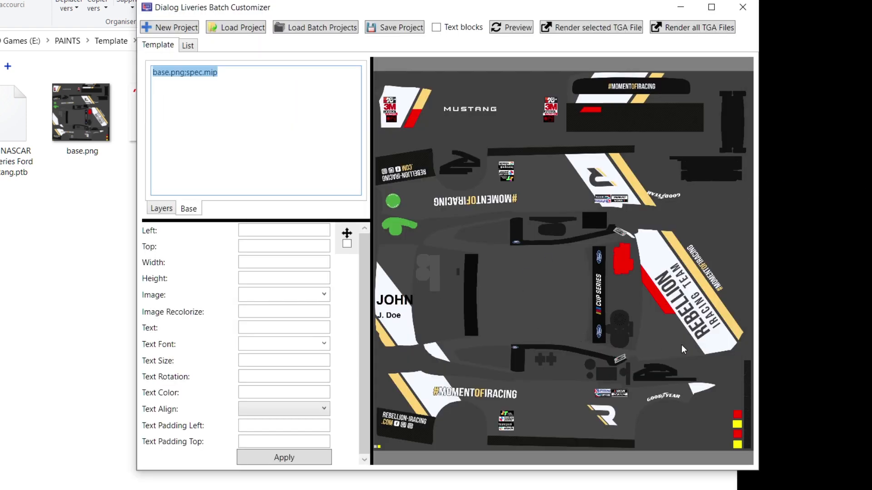
Step: Change the custom.png image layer to custom-exemple.png and apply it
left_click(164, 208)
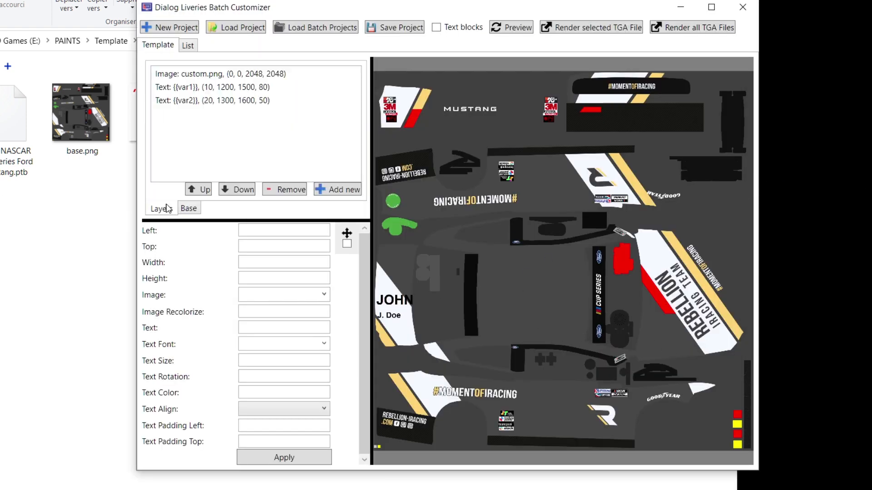
left_click(212, 76)
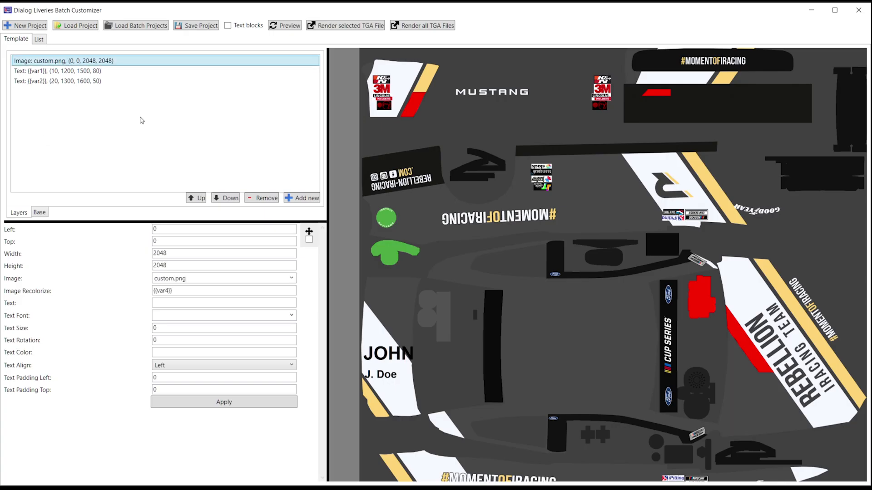
left_click(291, 278)
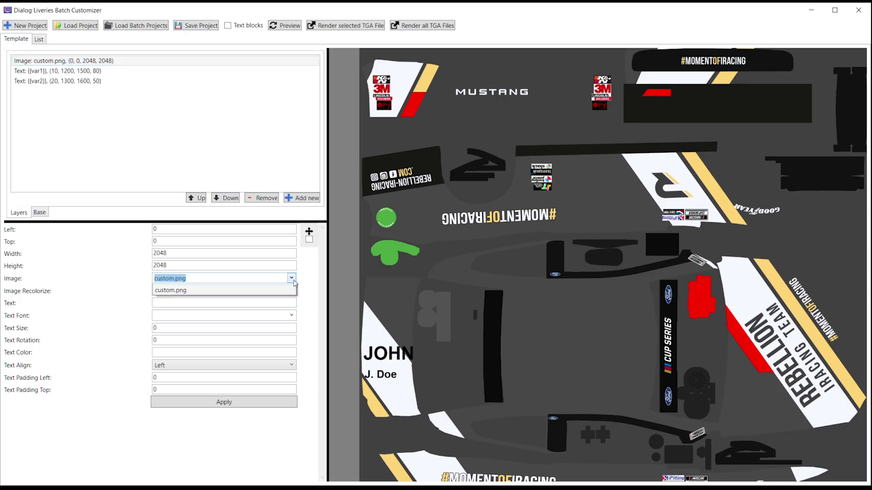
left_click(261, 300)
left_click(255, 403)
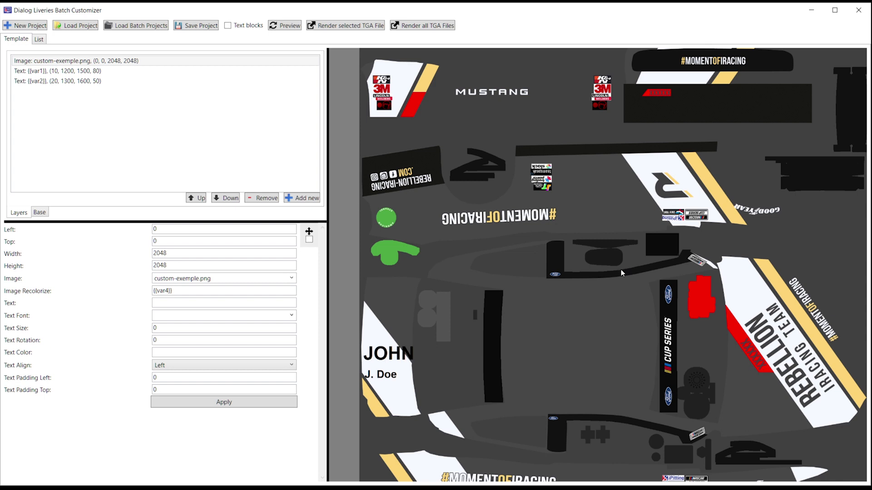
Step: Check the livery preview, then bring up the driver variables list
scroll(707, 297, "up", 5)
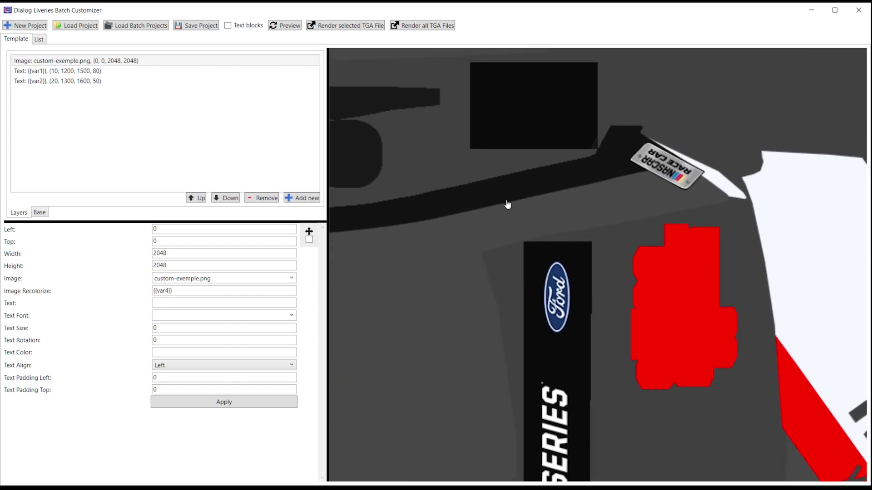
scroll(493, 189, "down", 8)
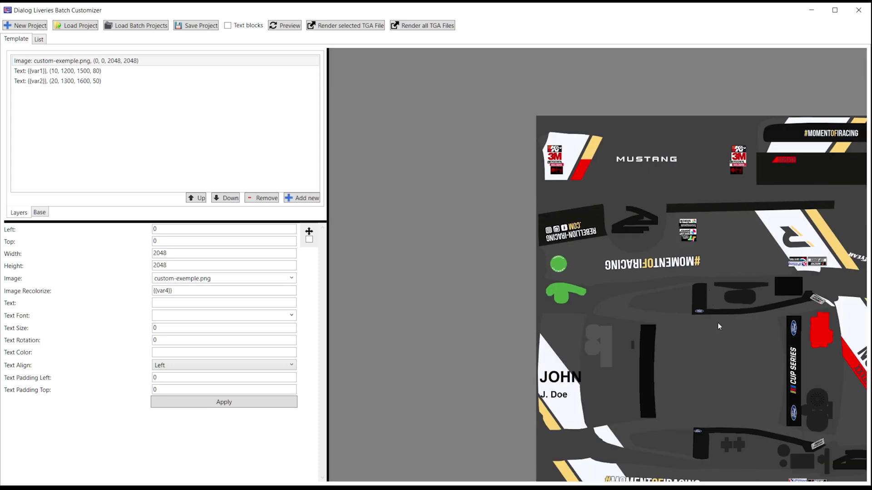
left_click_drag(718, 322, 587, 303)
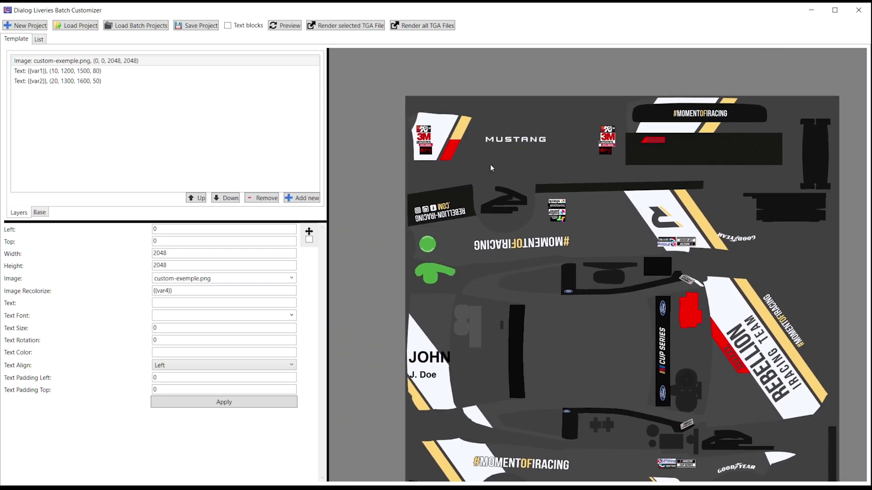
left_click(38, 40)
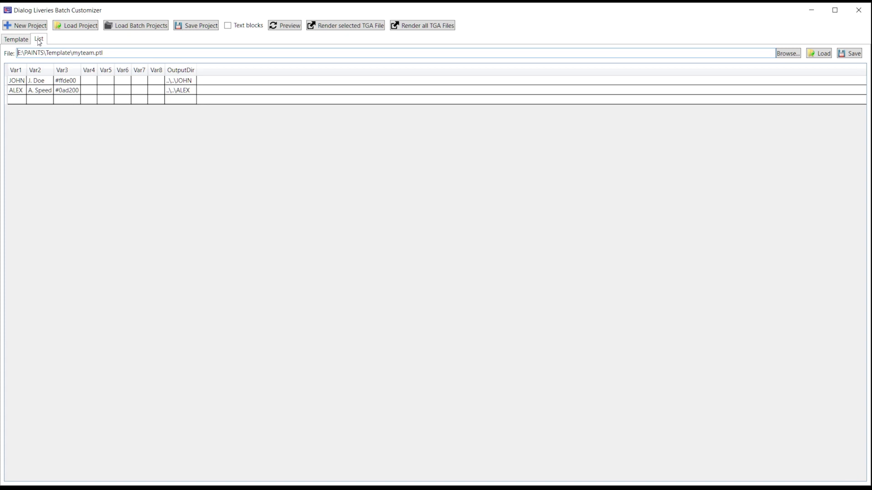
Step: Preview JOHN's livery, then change Image Recolorize to {{var3}}
left_click(34, 84)
left_click(285, 26)
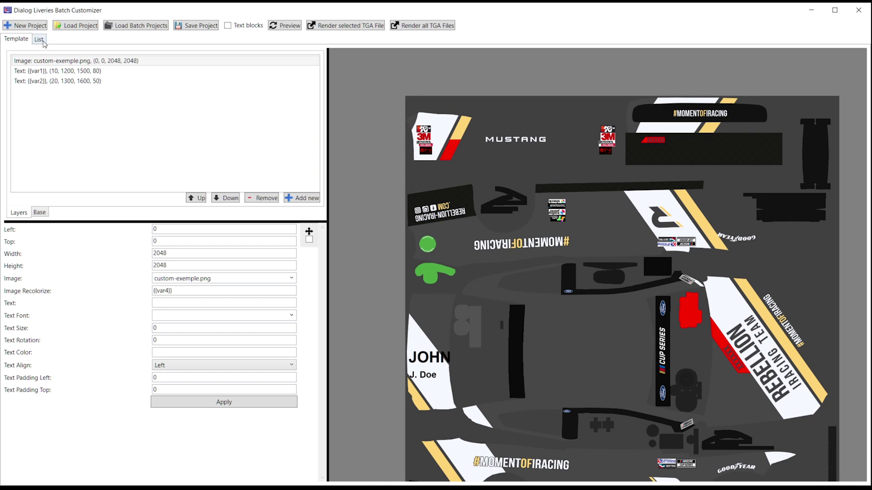
double_click(171, 292)
left_click(167, 290)
type("3")
Step: Re-render JOHN's preview, then preview ALEX's livery with green #0ad200 accents
left_click(40, 40)
left_click(34, 84)
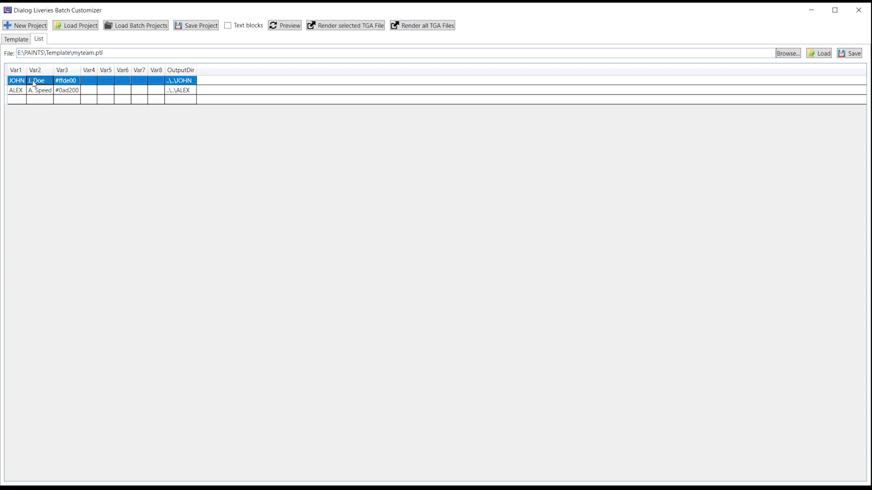
left_click(25, 40)
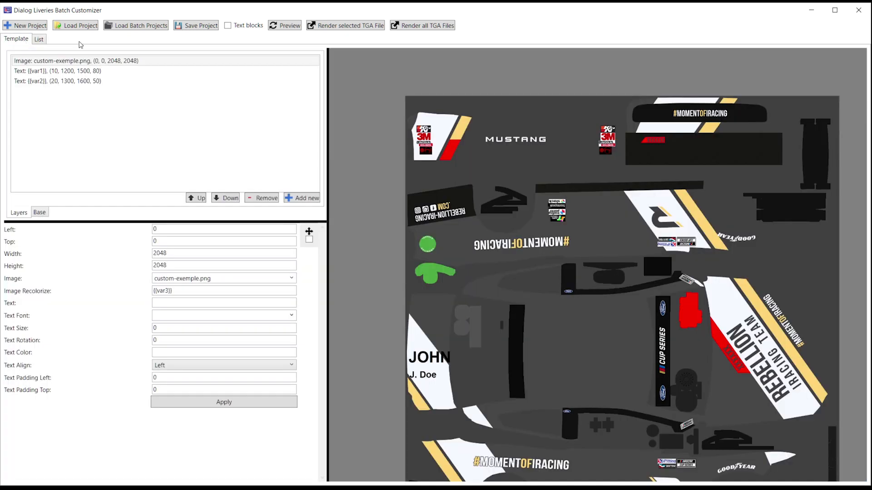
left_click(292, 27)
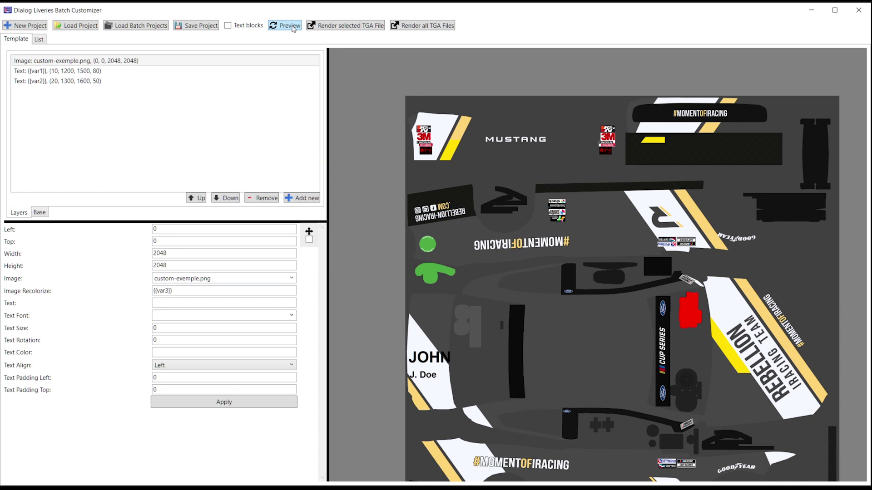
left_click(39, 39)
left_click(62, 90)
left_click(23, 41)
left_click(293, 26)
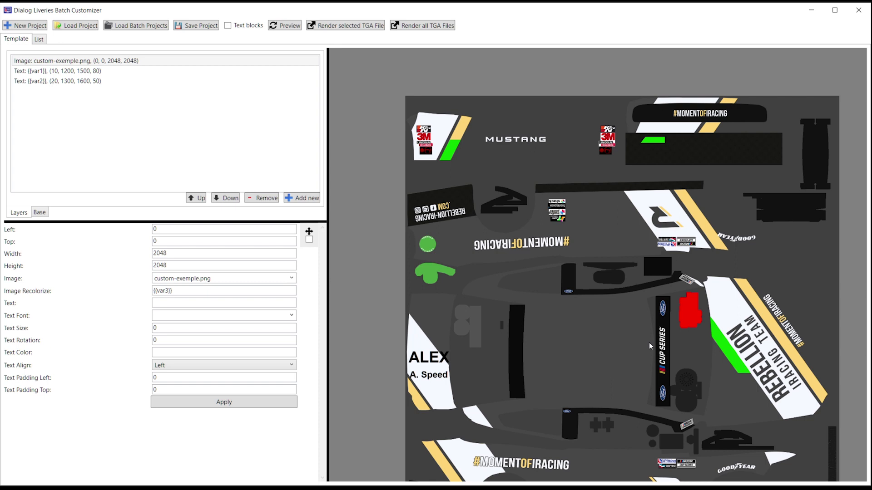
Step: Delete the {{var1}} and {{var2}} text layers and add a new text layer below the image
left_click(93, 74)
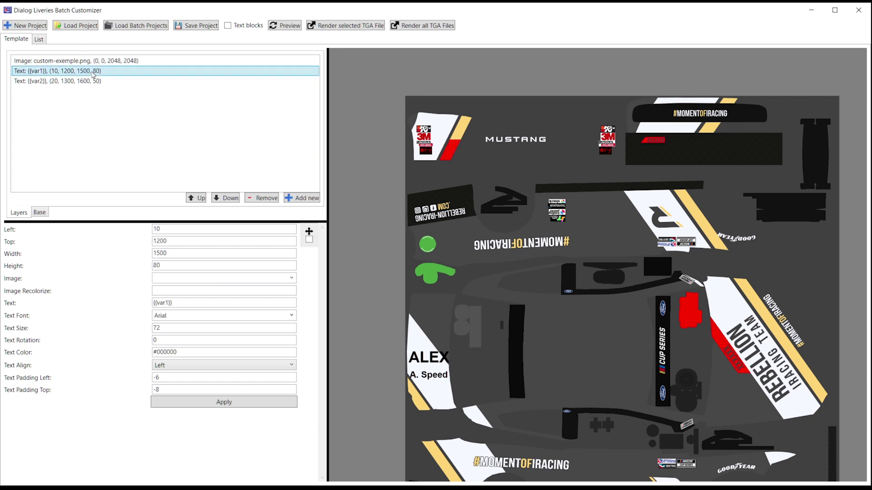
left_click(275, 199)
left_click(104, 74)
left_click(276, 199)
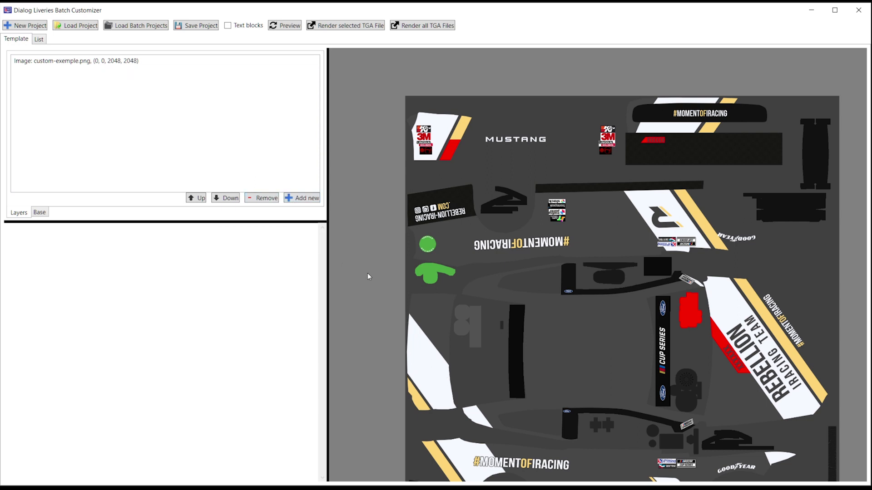
left_click(312, 200)
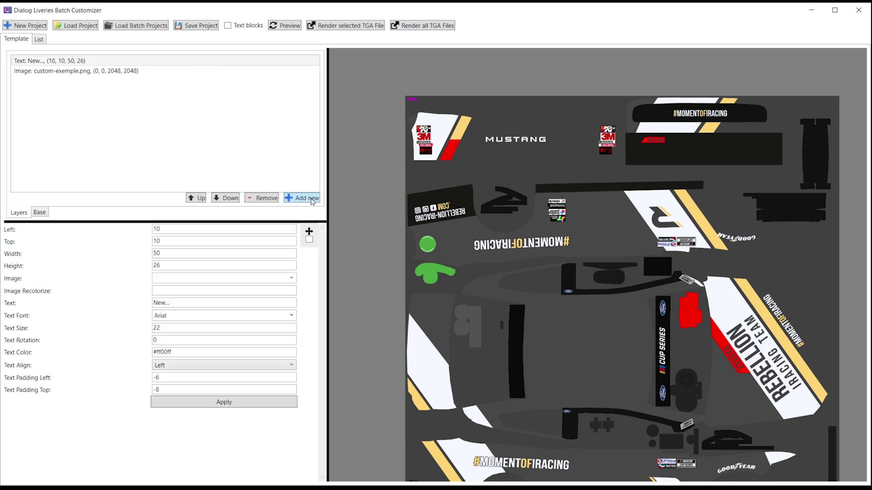
left_click(222, 200)
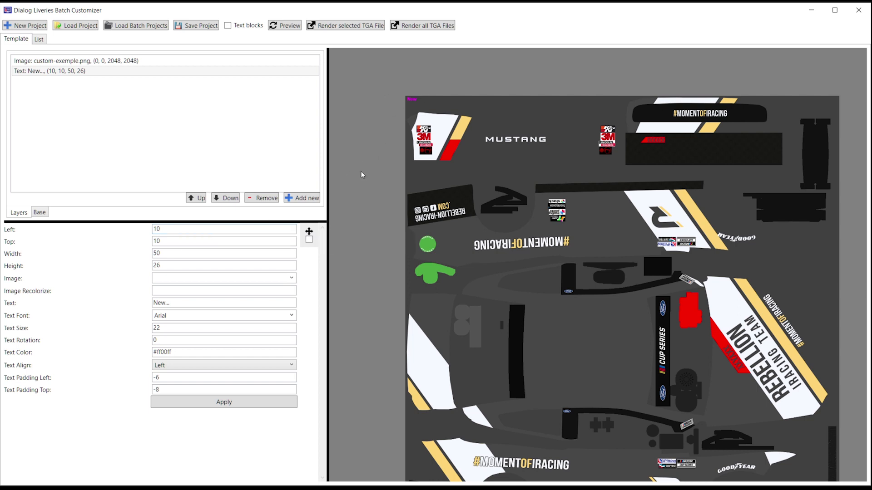
Step: Show text block outlines and set the new text layer's width to 150
left_click(246, 28)
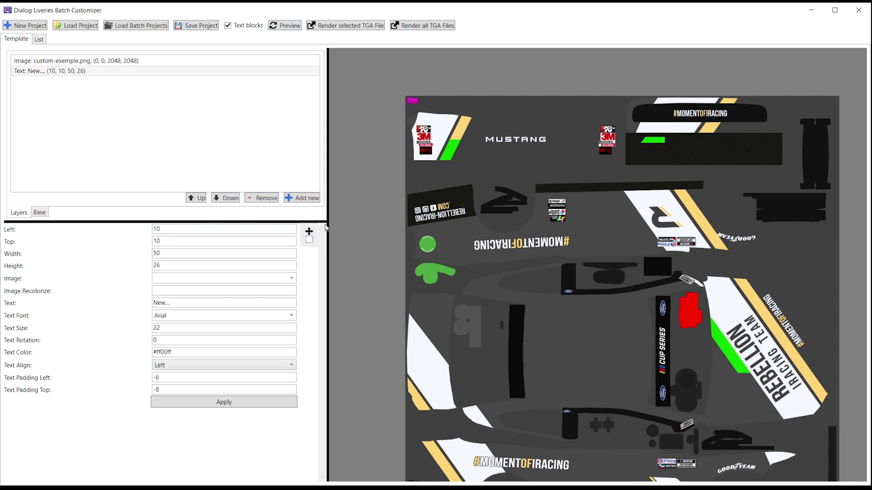
left_click(291, 315)
left_click(244, 275)
left_click(183, 258)
key("BackSpace")
key("BackSpace")
type("150")
key("Return")
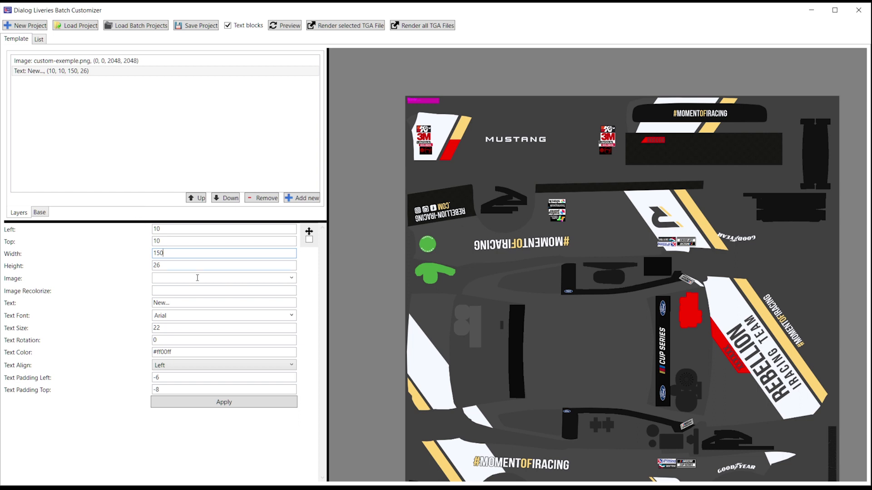
Step: Give the new text layer font Bebas, size 30 and colour #000000
left_click(291, 315)
type("Bebas")
left_click(269, 329)
left_click(219, 331)
double_click(218, 331)
type("30")
left_click(250, 404)
double_click(190, 351)
type("000000")
left_click(237, 403)
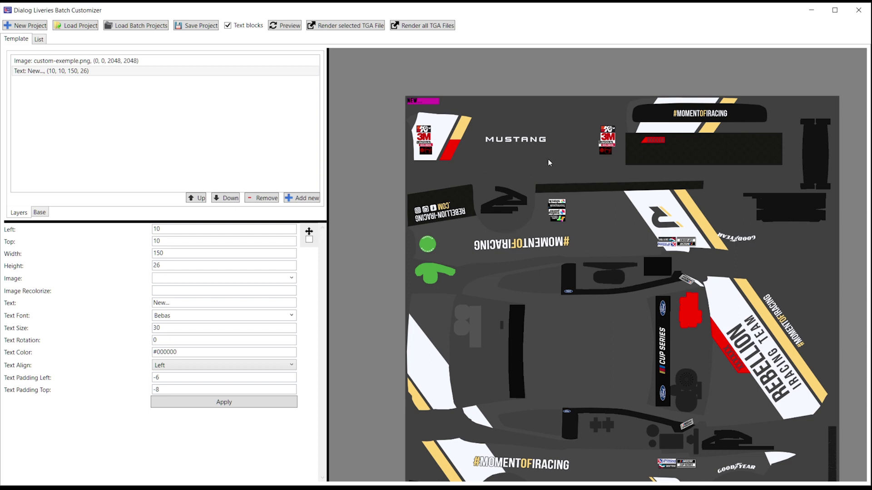
Step: Drag the text layer over the red number badge and right-align it
scroll(667, 155, "up", 5)
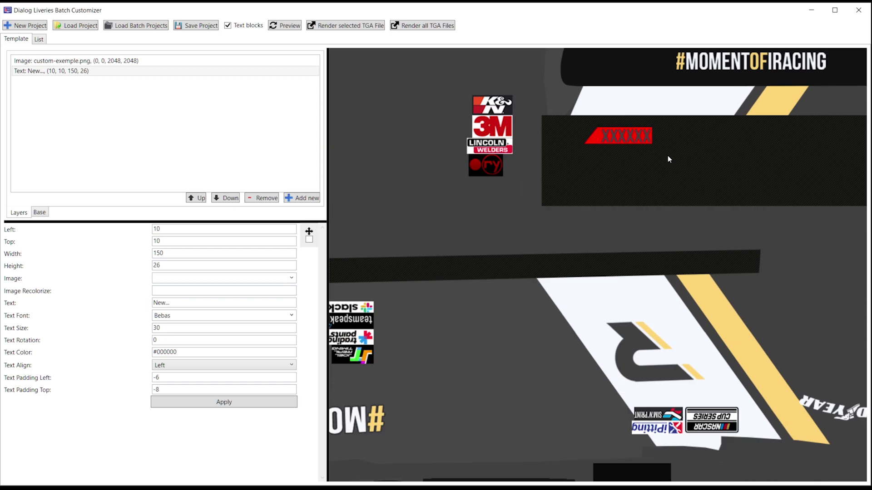
left_click(309, 239)
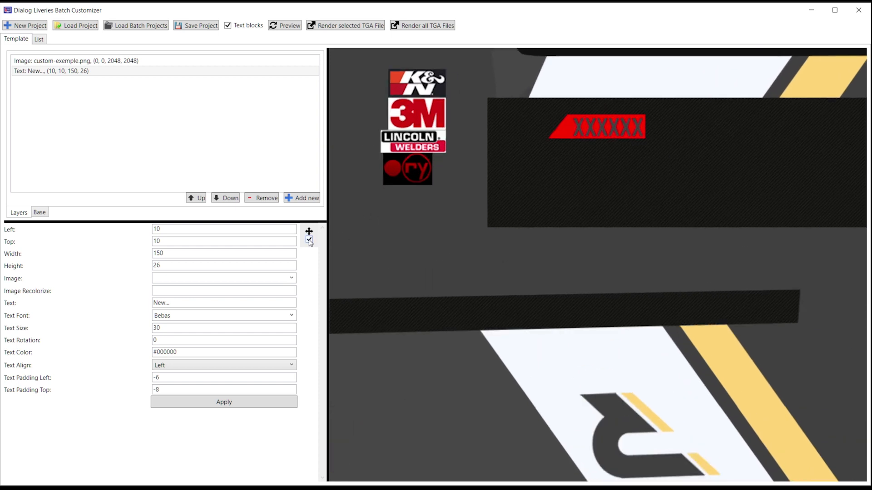
left_click(494, 123)
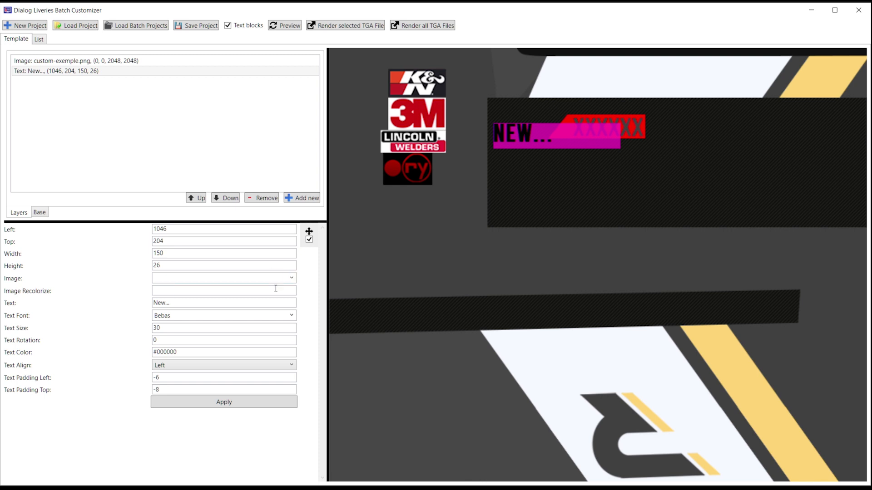
left_click_drag(487, 126, 516, 116)
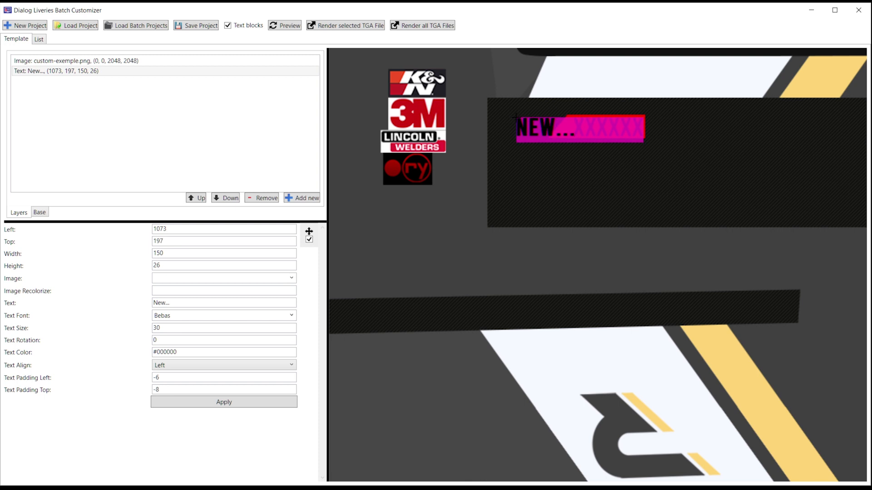
left_click(309, 240)
left_click(194, 365)
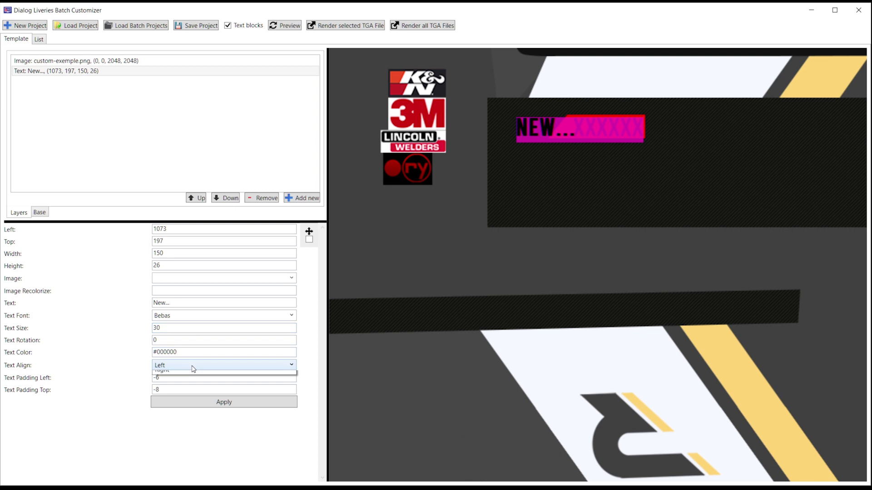
left_click(174, 397)
left_click(194, 402)
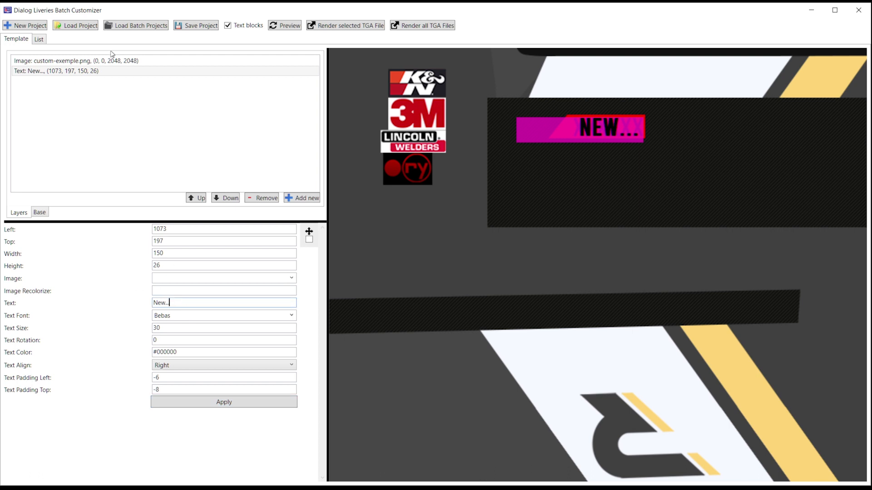
Step: Replace the New... placeholder with the driver-name variable and apply the Bebas2 font
left_click(39, 40)
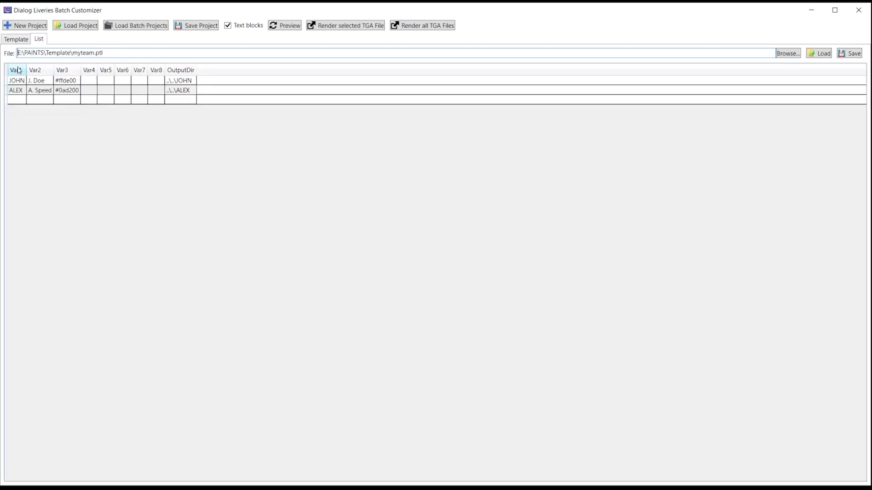
left_click(23, 39)
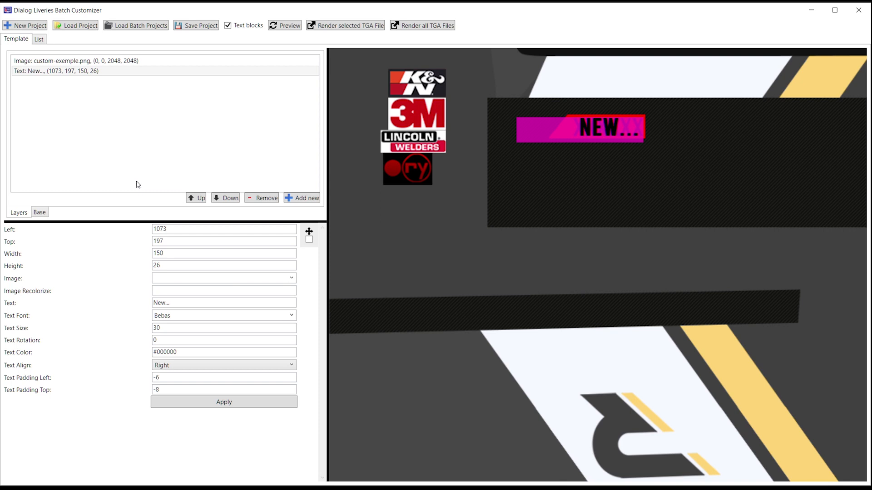
double_click(193, 303)
type("{{")
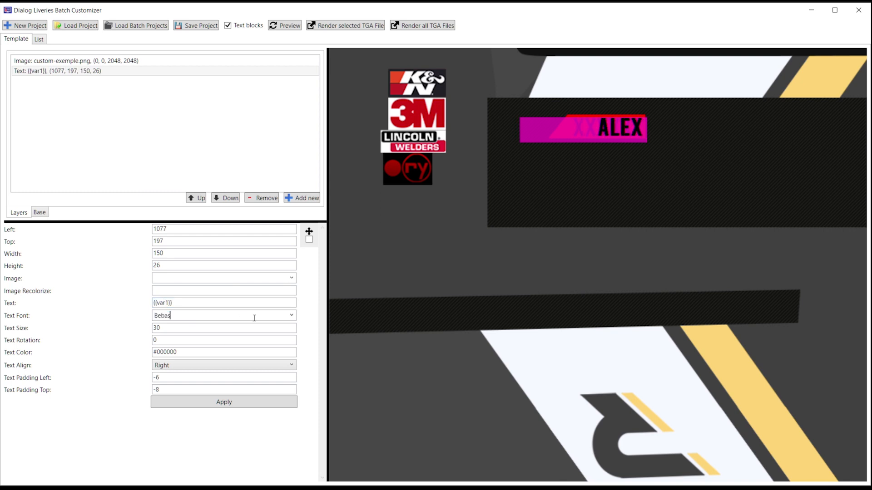
type("2")
left_click(237, 404)
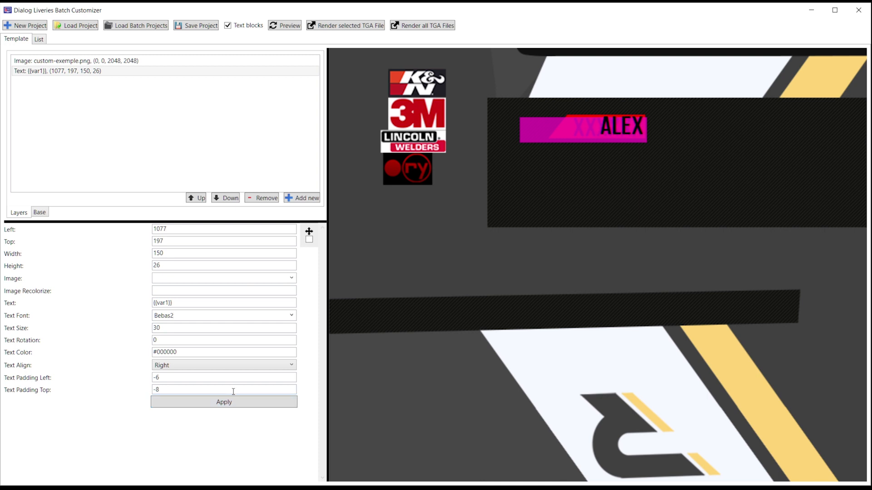
Step: Change the name layer's Top from 197 to 198 and zoom the preview out
left_click(184, 245)
key("BackSpace")
type("8")
left_click(270, 404)
scroll(437, 301, "down", 3)
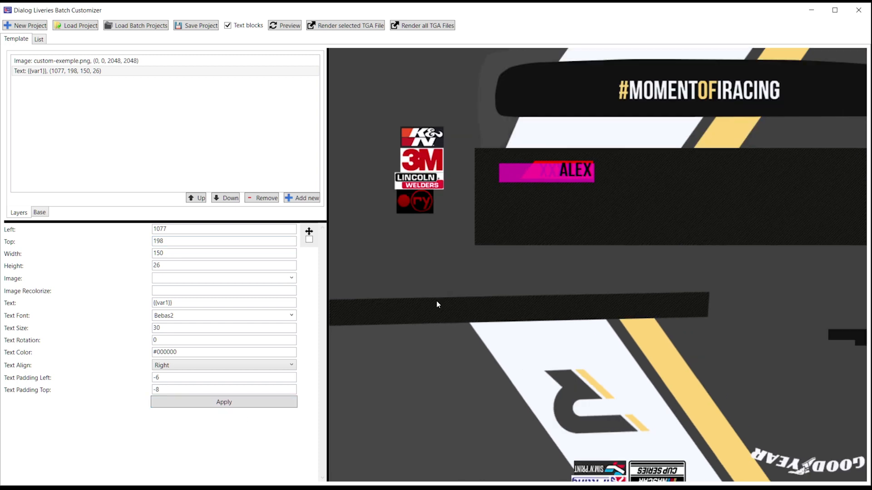
left_click_drag(520, 246, 681, 213)
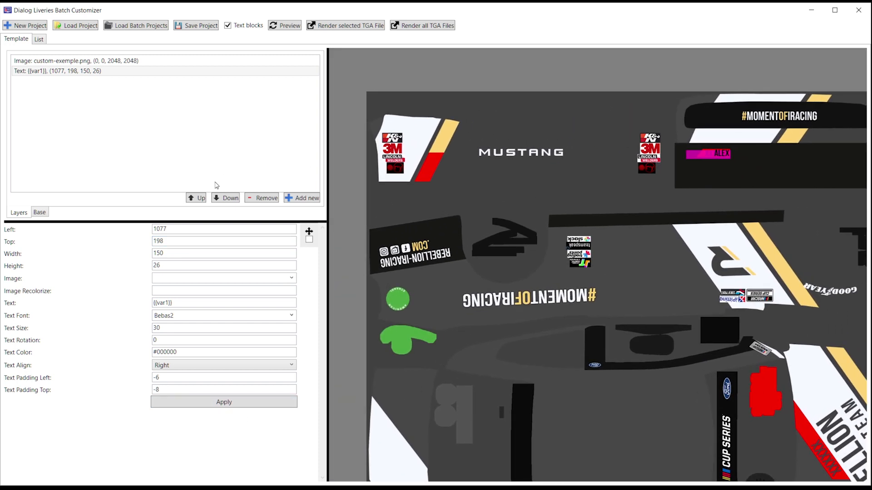
Step: Add a new text layer in Bebas2, size 30, width 200, colour #000000
left_click(294, 198)
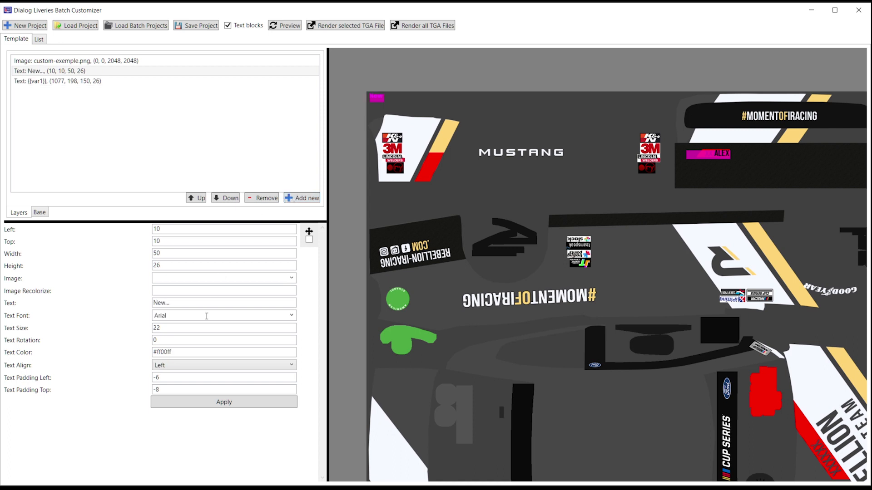
left_click(291, 315)
type("Bebas")
left_click(206, 348)
key("Tab")
type("30")
left_click(177, 254)
type("200")
left_click(192, 351)
type("#000000")
Step: Set the new layer's text to {{var1}} so it shows ALEX
left_click(181, 305)
type("{{var1")
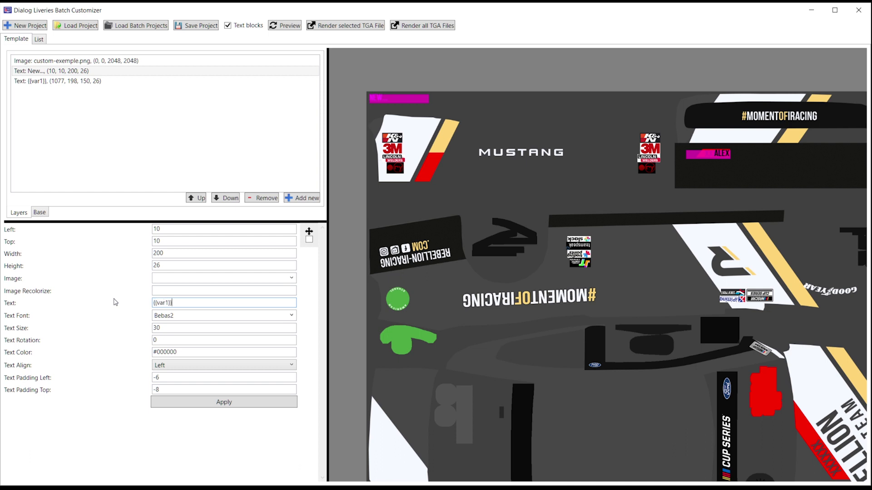
left_click(248, 405)
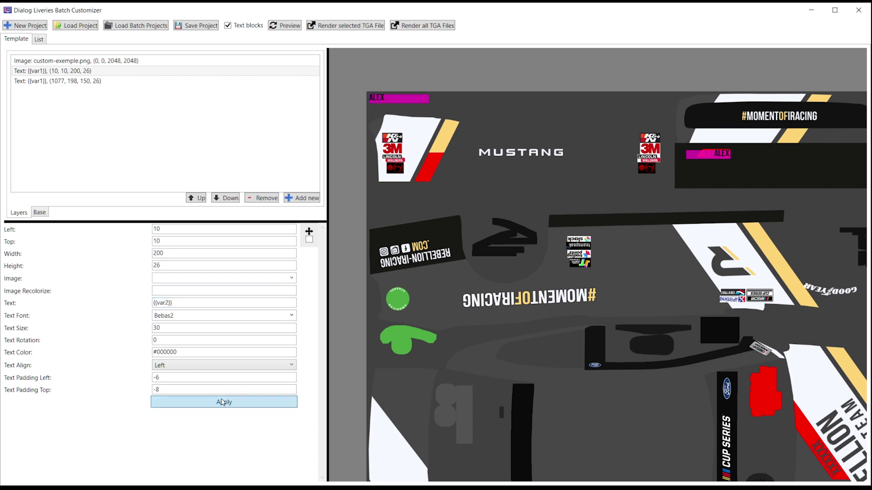
left_click(221, 400)
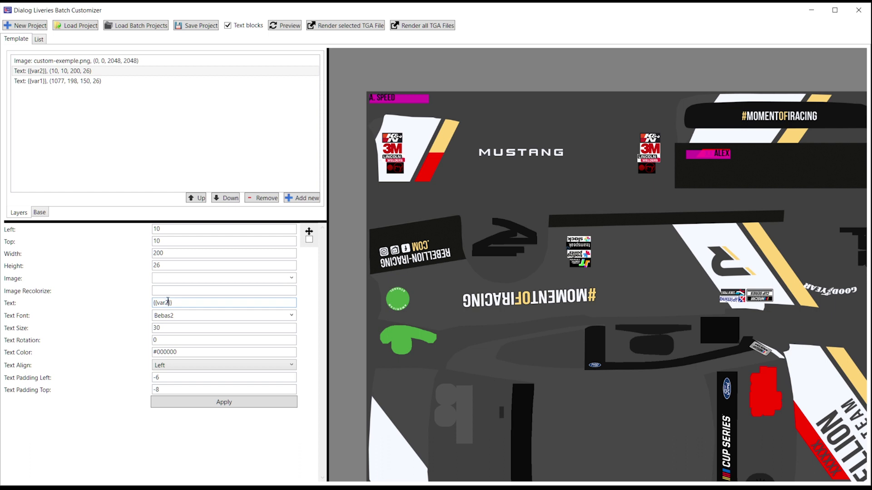
key("BackSpace")
type("1")
left_click(219, 404)
Step: Place the ALEX block on the livery near REBELLION and enter a new text rotation
left_click(833, 454)
left_click(310, 239)
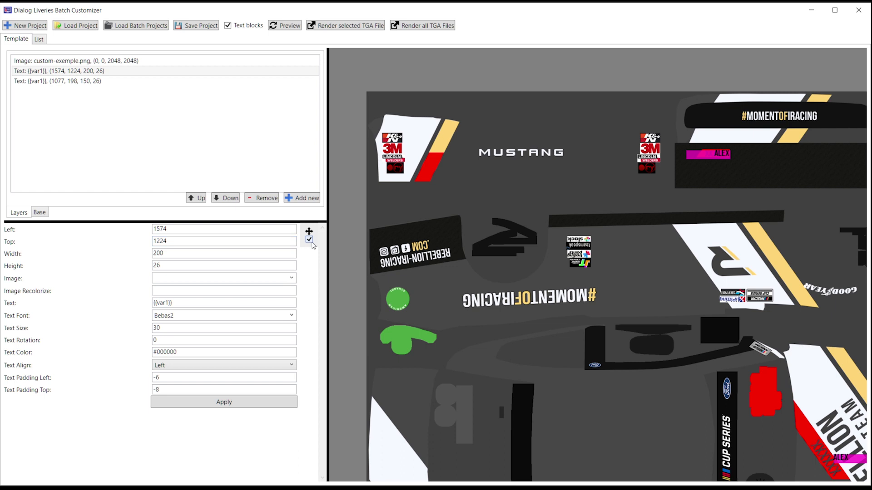
left_click_drag(768, 380, 413, 282)
scroll(413, 282, "up", 5)
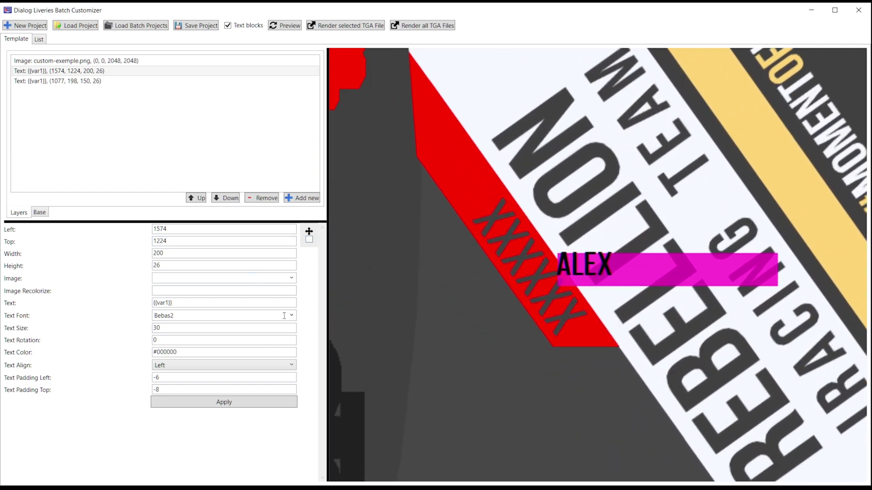
left_click(174, 341)
type("30")
scroll(180, 341, "down", 7)
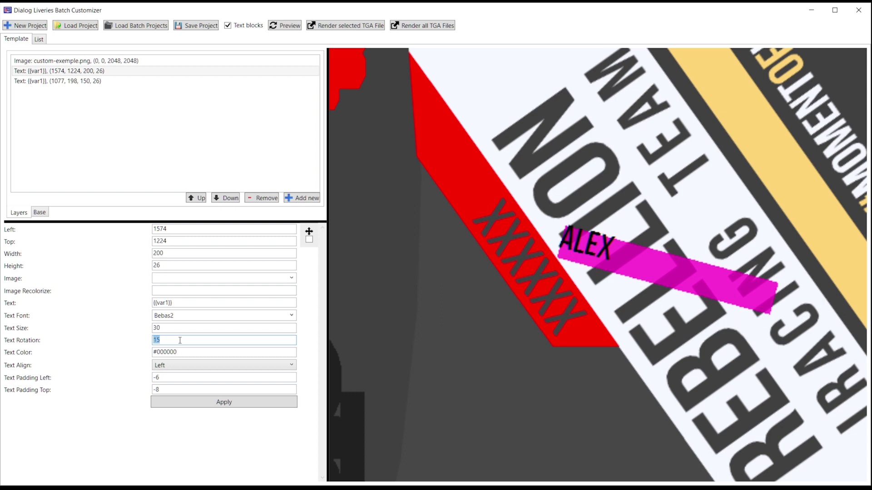
scroll(180, 341, "down", 3)
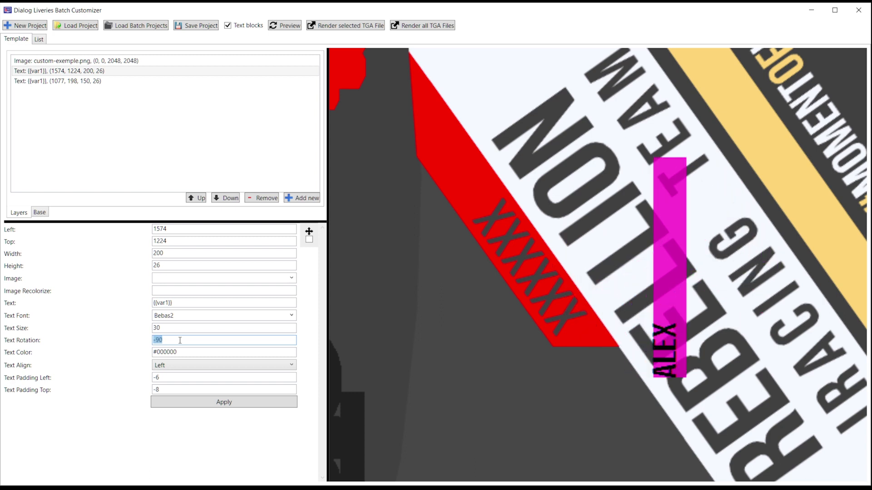
scroll(180, 341, "down", 1)
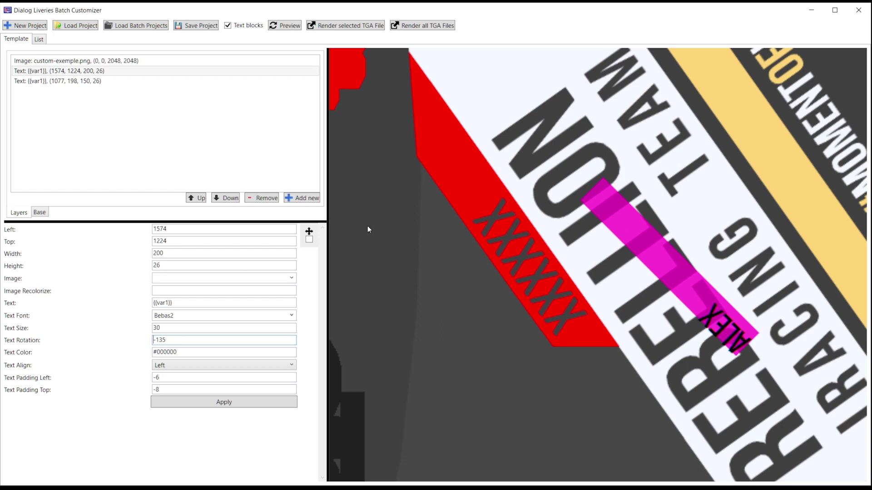
Step: Drag the ALEX block onto the red stripe, adjusting its rotation to -125
left_click(309, 239)
left_click(590, 258)
left_click(499, 262)
left_click_drag(499, 261, 432, 231)
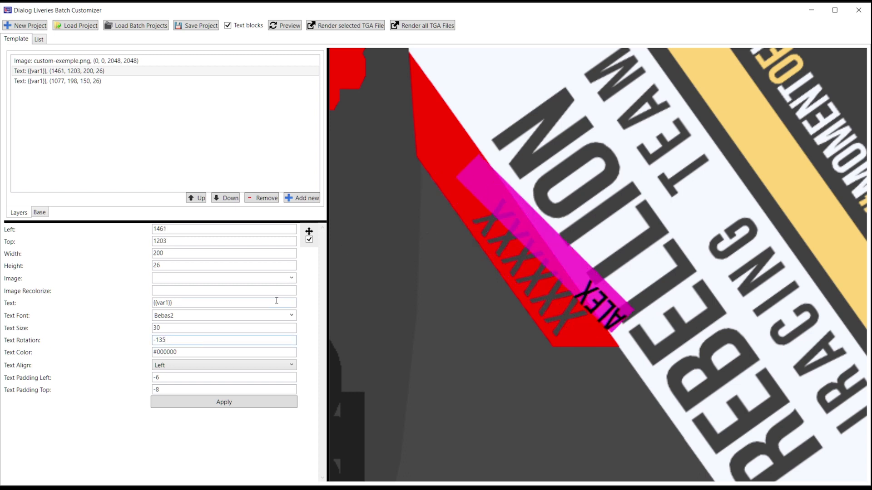
key("Up")
key("Up")
key("Up")
key("Up")
key("Up")
key("Up")
key("Up")
key("Up")
key("Up")
key("Up")
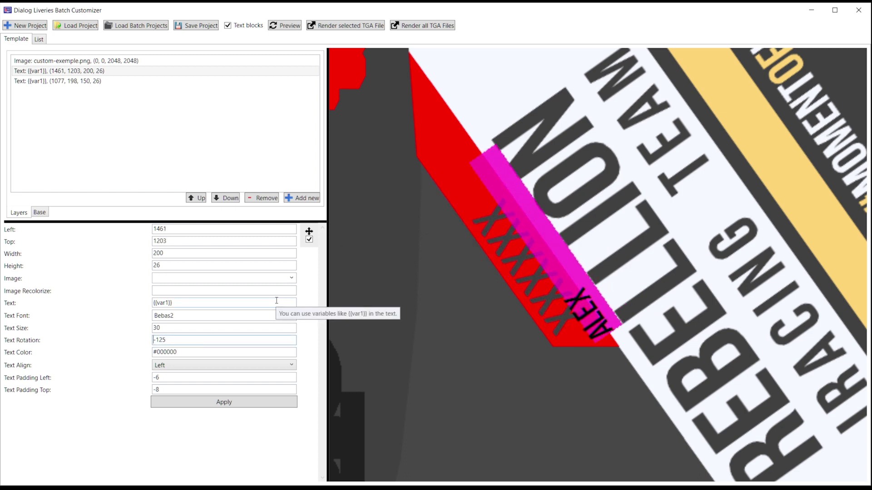
left_click_drag(522, 257, 600, 278)
left_click_drag(500, 252, 466, 245)
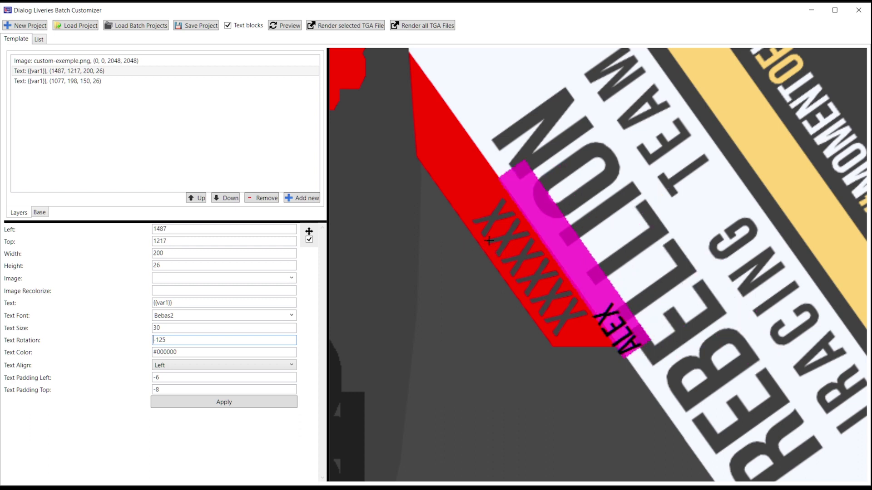
left_click(309, 239)
Step: Fine-tune the ALEX block's position to Left 1425, Top 1200
left_click(254, 232)
scroll(270, 233, "down", 4)
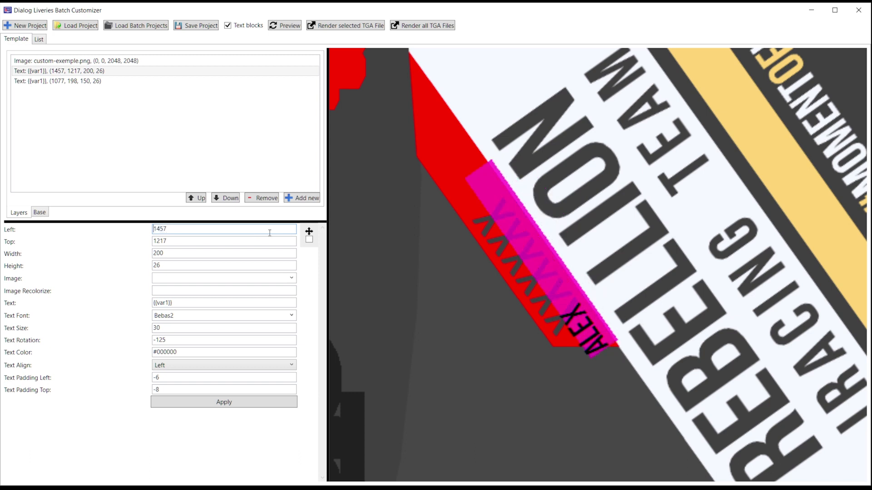
left_click(241, 240)
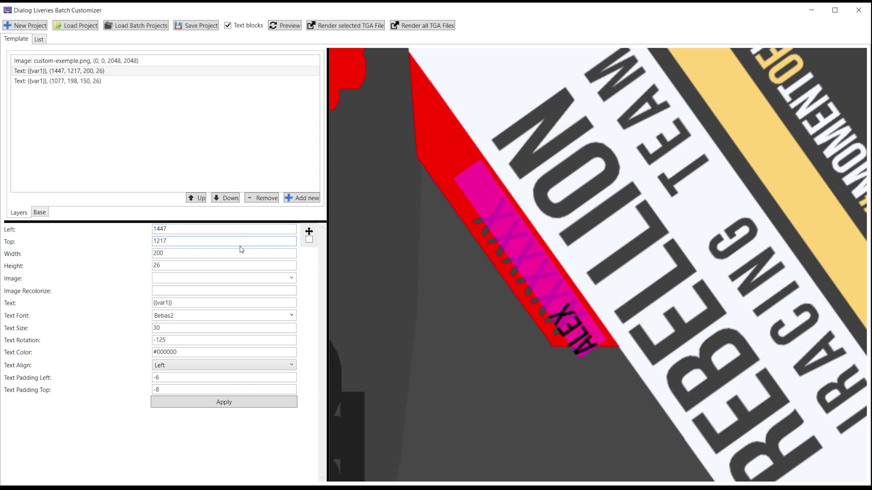
scroll(241, 249, "down", 2)
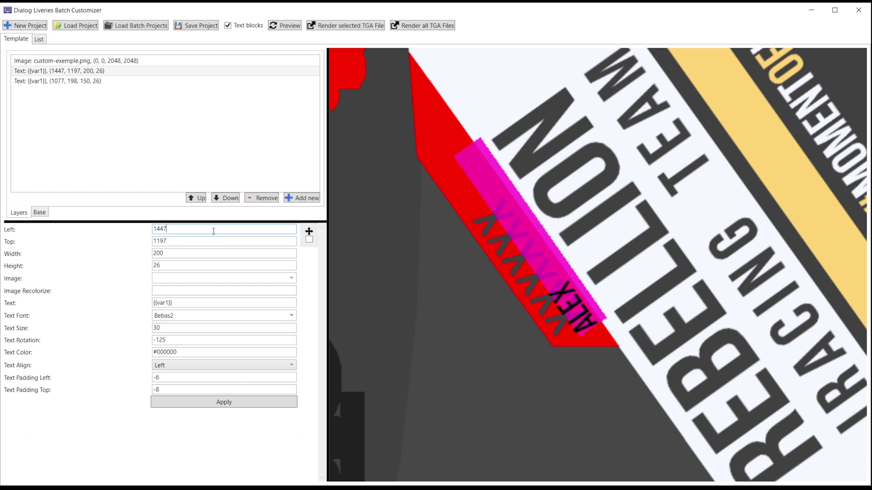
scroll(213, 231, "down", 2)
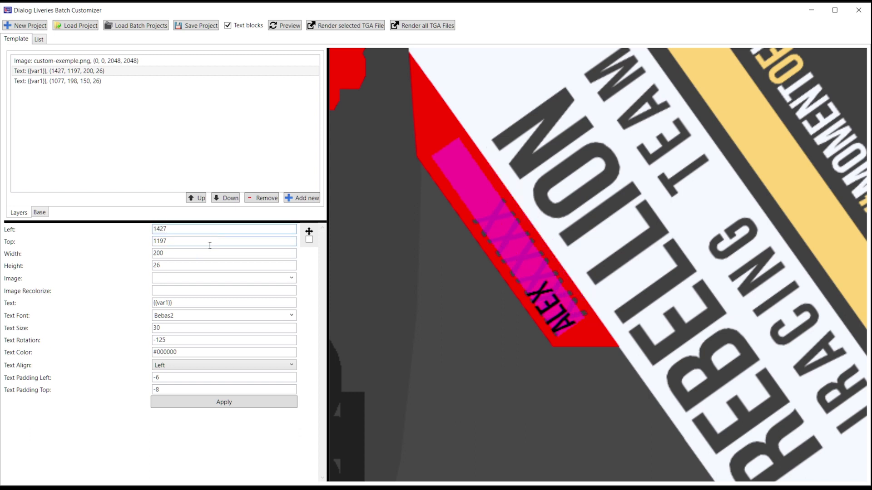
key("Up")
key("Up")
key("Up")
left_click(185, 227)
key("Up")
scroll(192, 338, "down", 1)
left_click(186, 232)
scroll(187, 231, "down", 2)
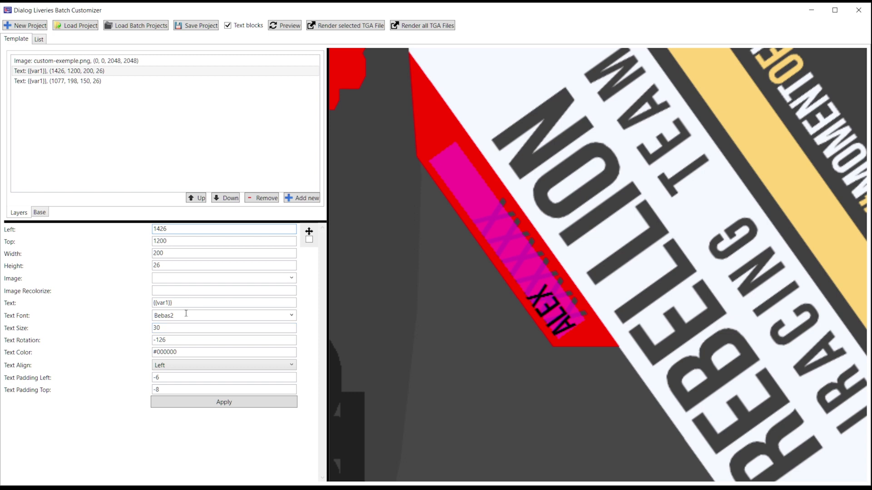
Step: Enlarge the ALEX text to size 45
left_click(191, 328)
scroll(191, 327, "up", 9)
scroll(191, 327, "up", 6)
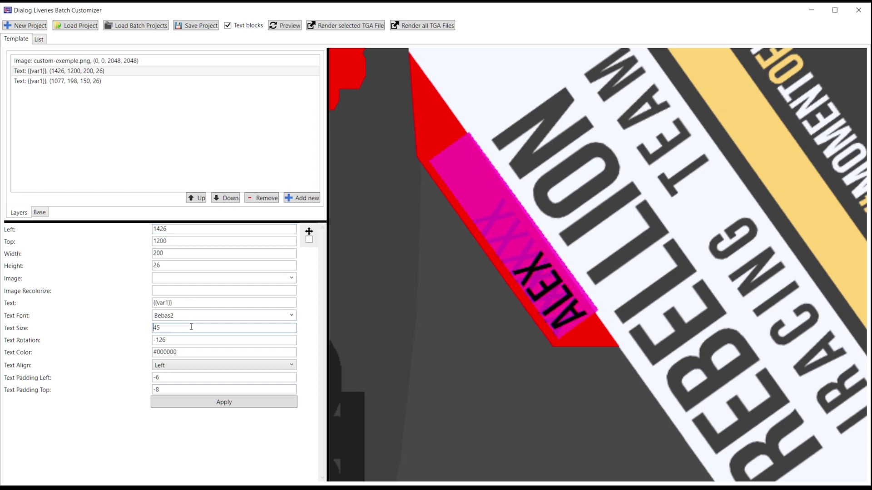
scroll(191, 327, "down", 1)
scroll(191, 327, "up", 1)
scroll(185, 230, "down", 1)
scroll(587, 257, "down", 14)
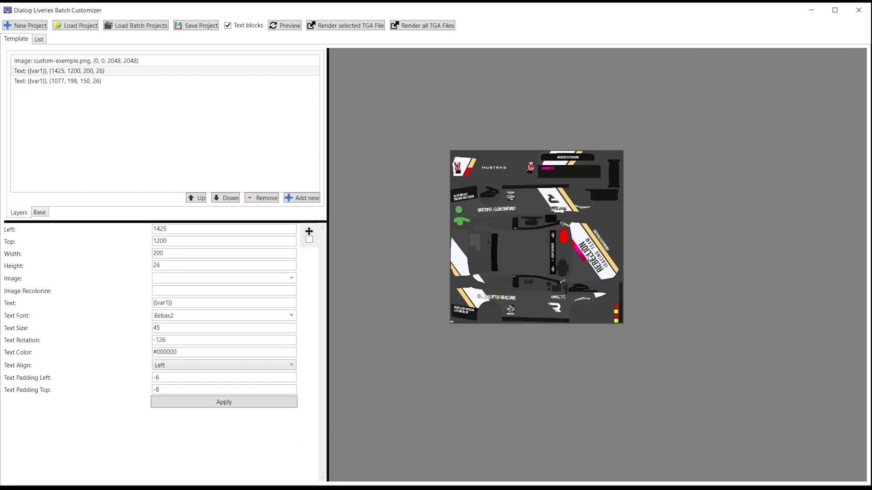
Step: Switch the base Image layer to custom.png and apply it
scroll(589, 257, "up", 12)
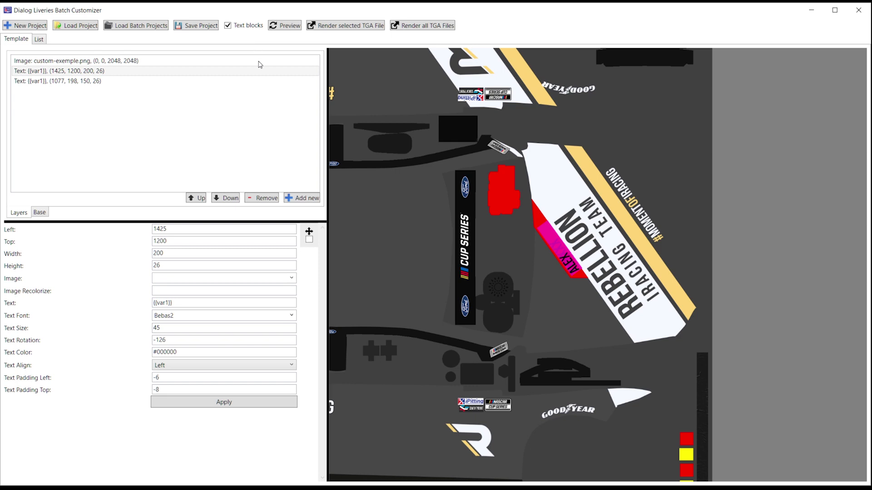
scroll(465, 370, "up", 4)
left_click_drag(465, 370, 501, 292)
left_click(93, 62)
left_click(291, 278)
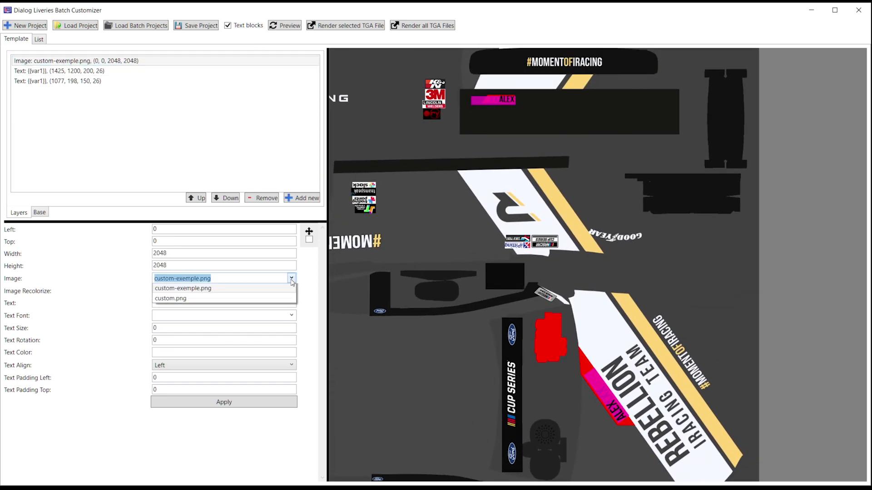
left_click(198, 310)
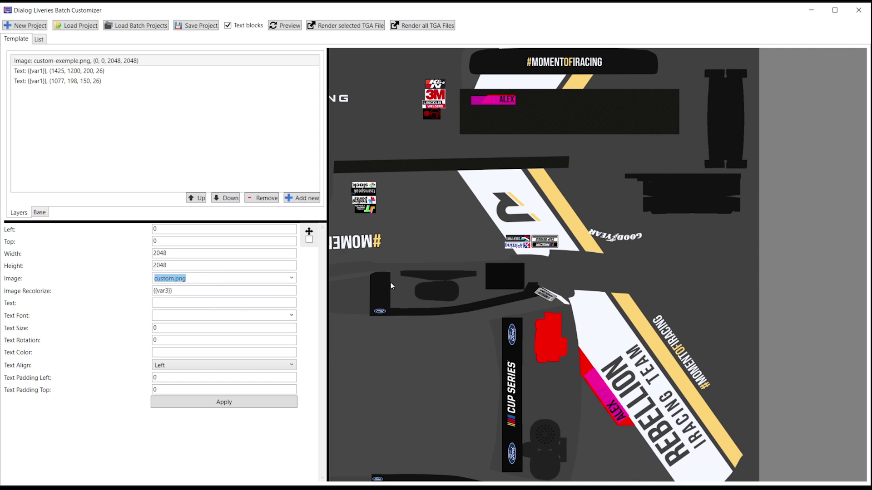
left_click(253, 405)
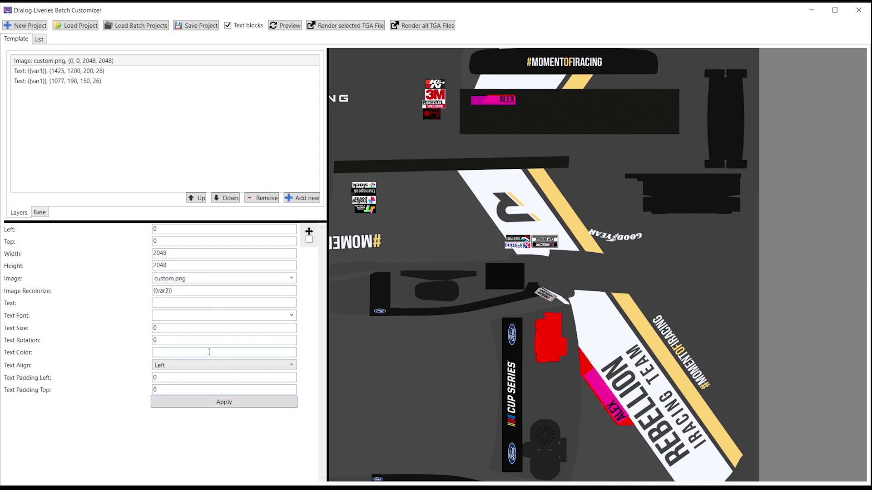
Step: Hide text block outlines and preview JOHN's livery with yellow #ffde00 accents
left_click(263, 25)
left_click(283, 26)
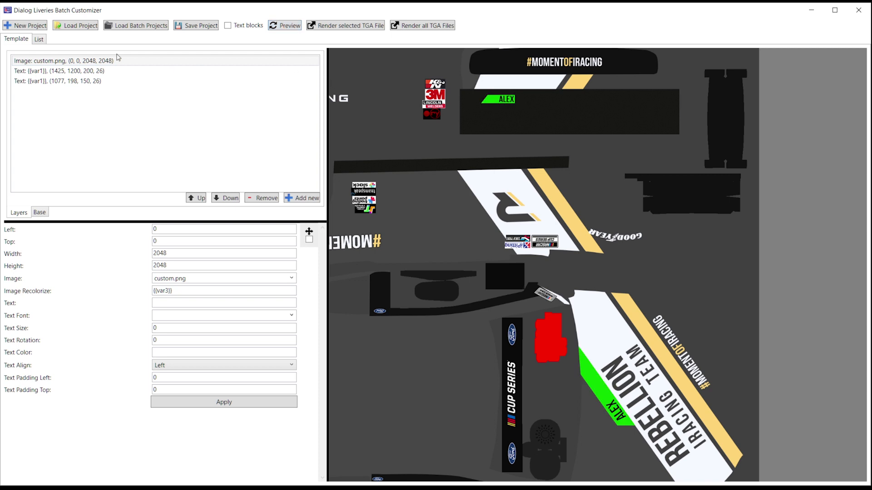
left_click(41, 40)
left_click(50, 84)
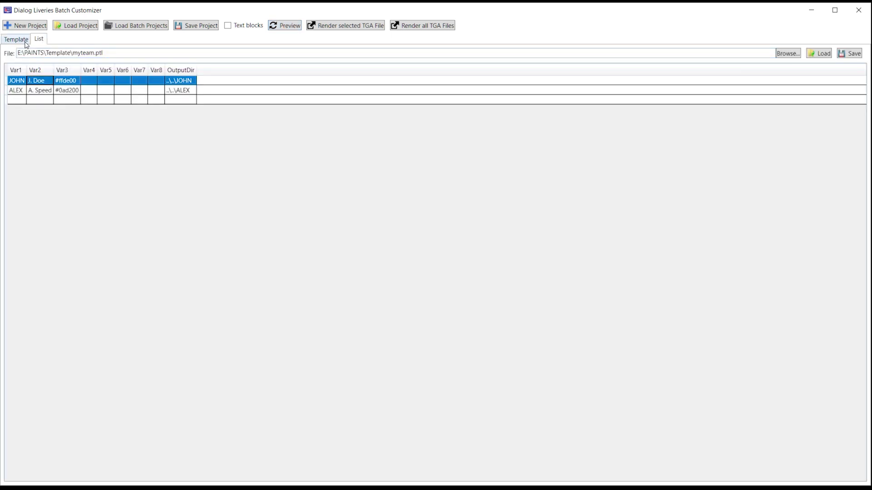
left_click(16, 39)
left_click(287, 25)
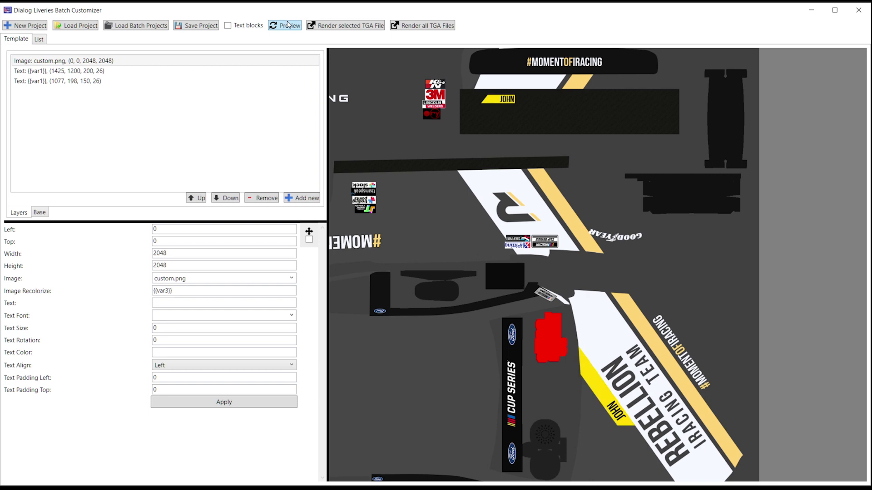
scroll(511, 210, "down", 2)
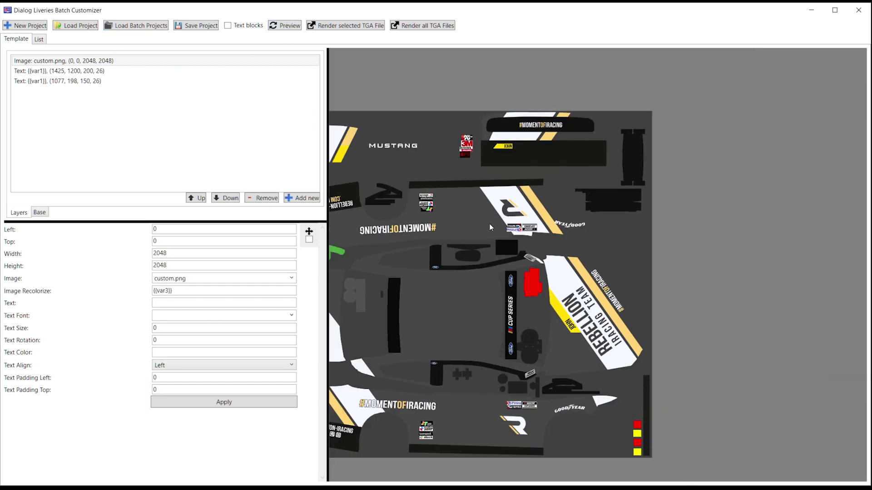
left_click_drag(490, 227, 565, 231)
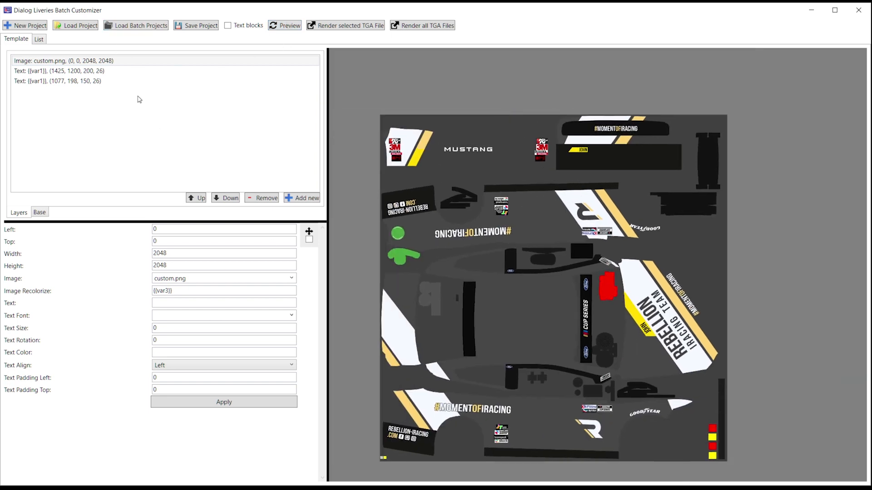
Step: Overwrite [199] NASCAR Cup Series Ford Mustang.ptb, then render all TGA files with Go !
left_click(202, 26)
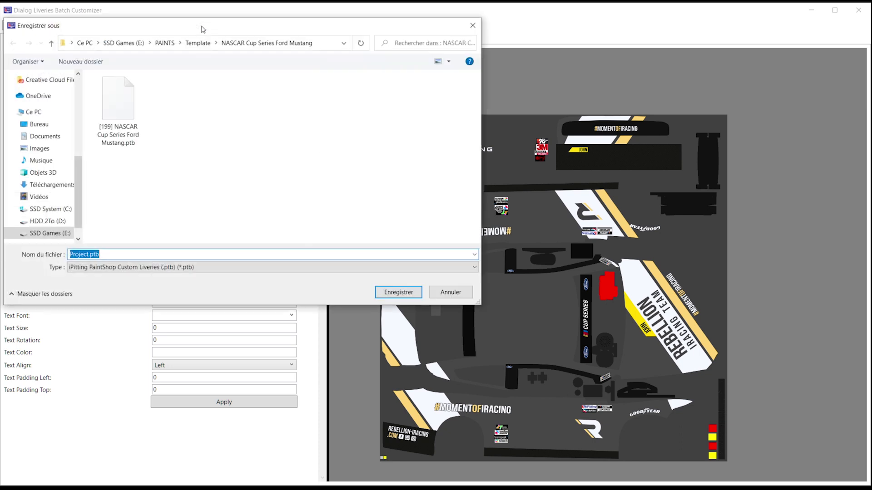
double_click(132, 105)
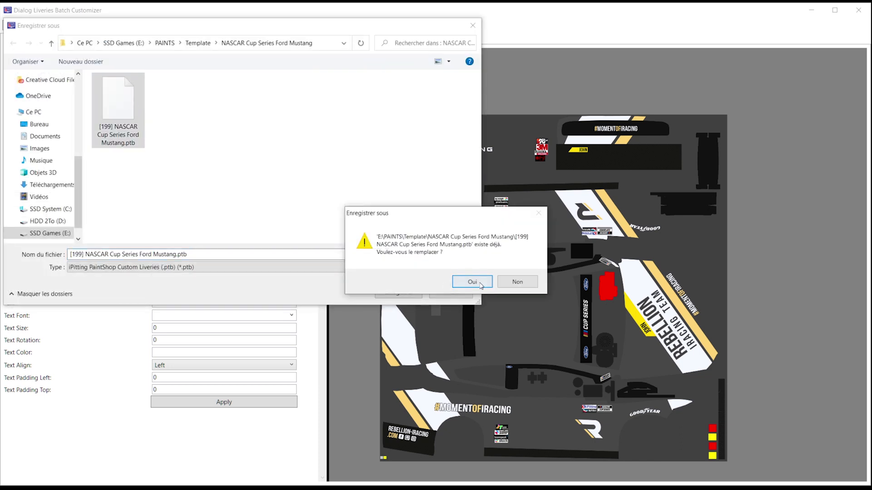
left_click(479, 281)
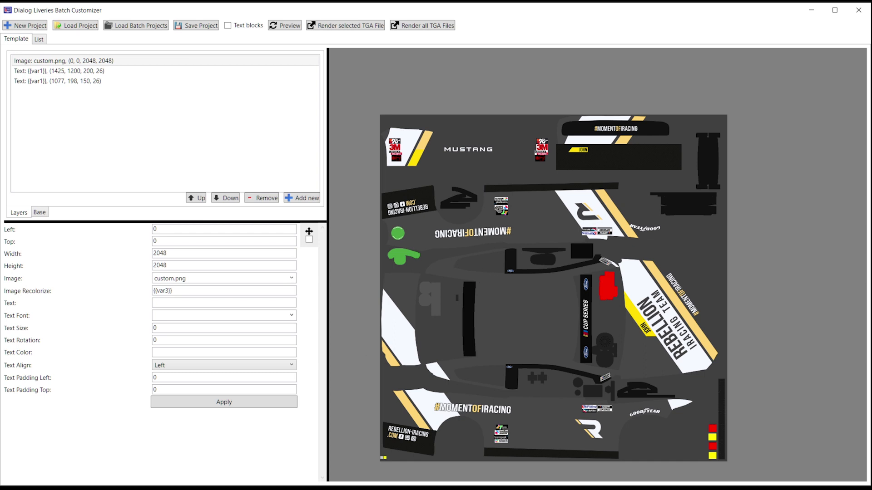
left_click(417, 26)
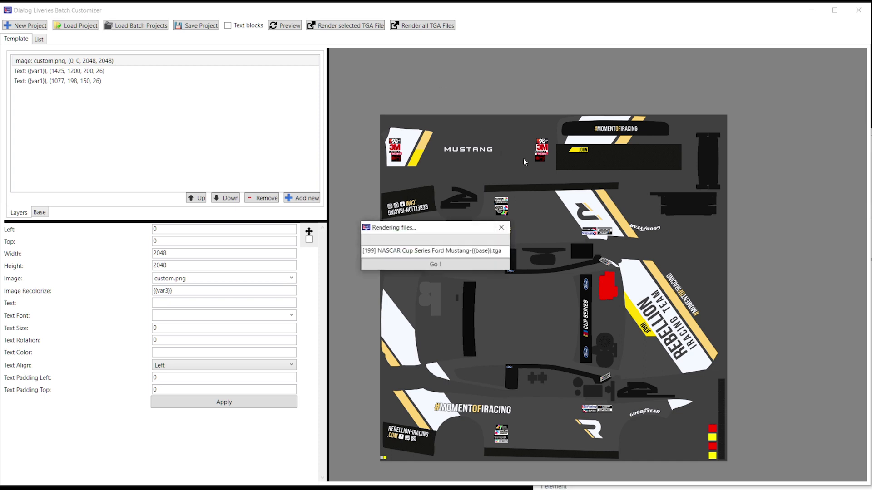
left_click(448, 269)
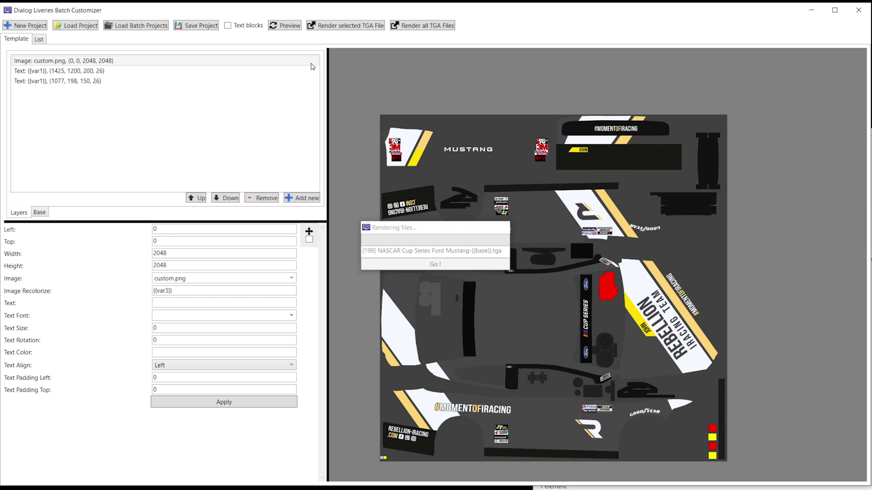
Step: Open ALEX's folder and view its rendered [199] Mustang-base PNG livery
key("alt+Tab")
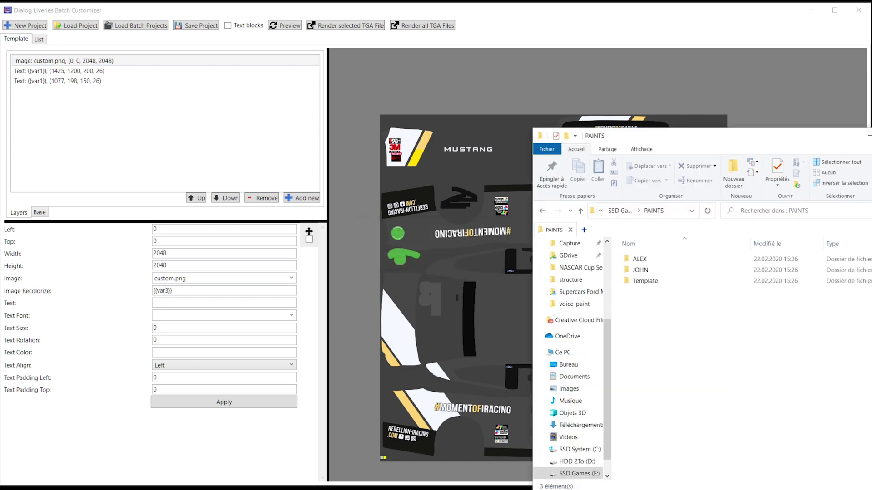
double_click(639, 259)
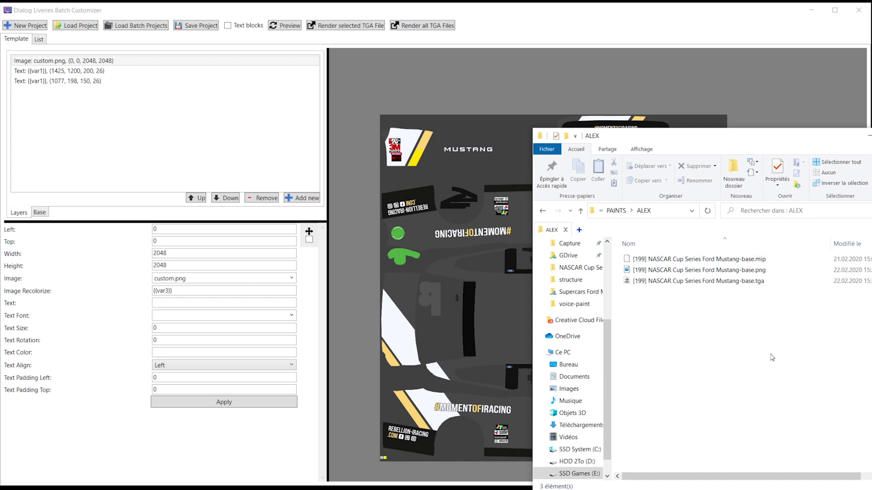
key("ctrl+a")
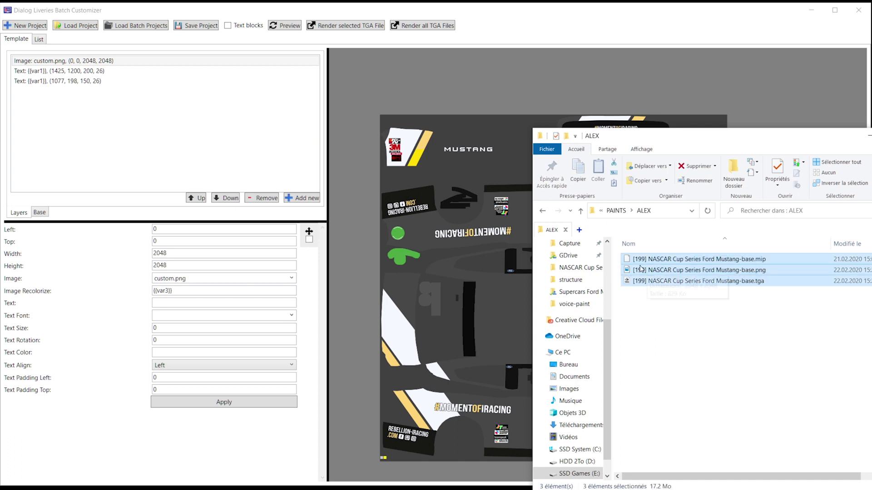
left_click(753, 262)
double_click(754, 269)
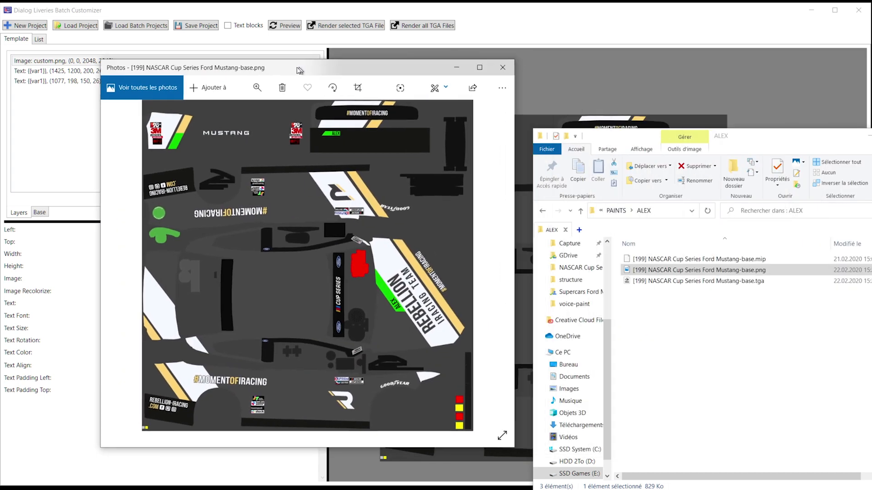
Step: Open JOHN's Mustang PNG, zoom in on the driver name, then close both image viewers
left_click(617, 211)
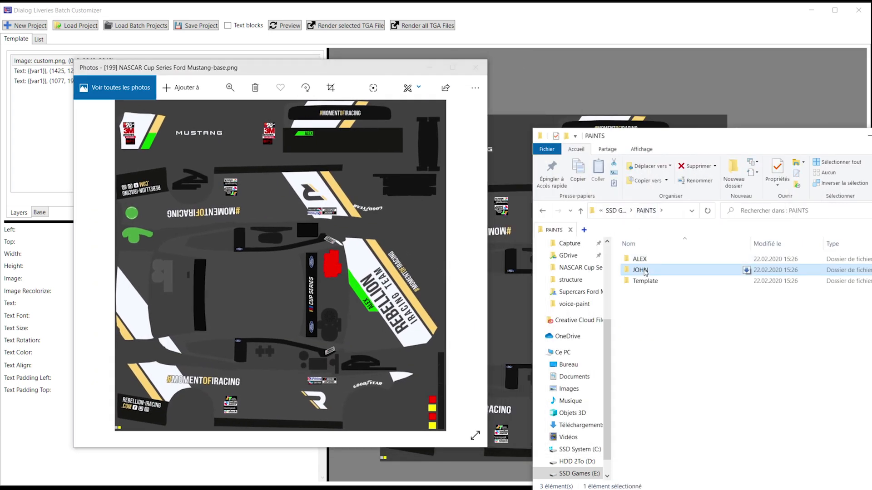
double_click(647, 270)
left_click(714, 273)
double_click(715, 273)
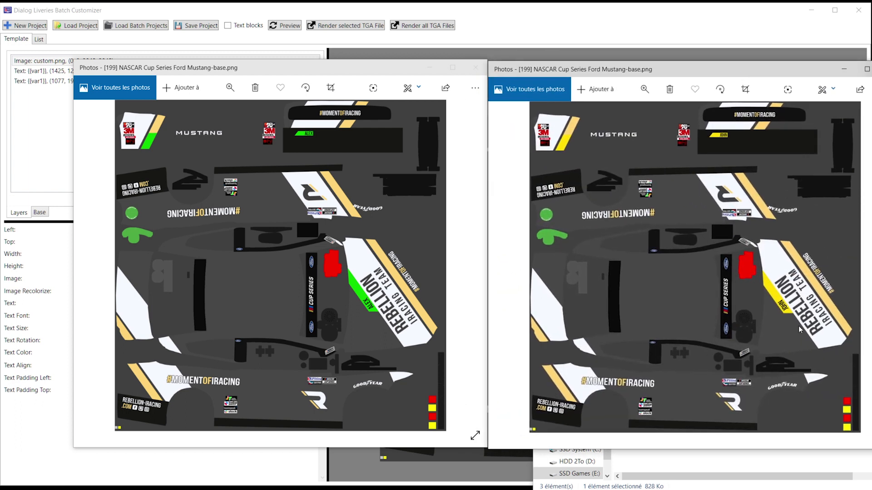
left_click(644, 89)
left_click_drag(596, 115, 632, 121)
left_click_drag(719, 247, 423, 142)
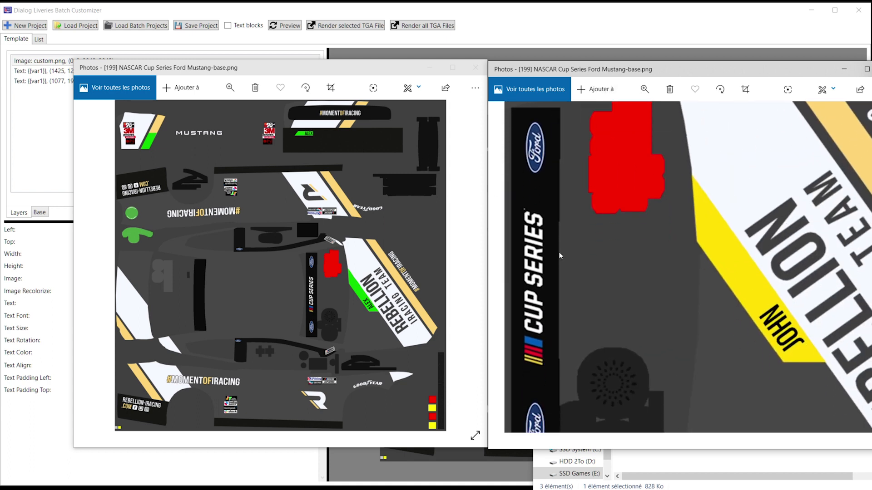
key("alt+F4")
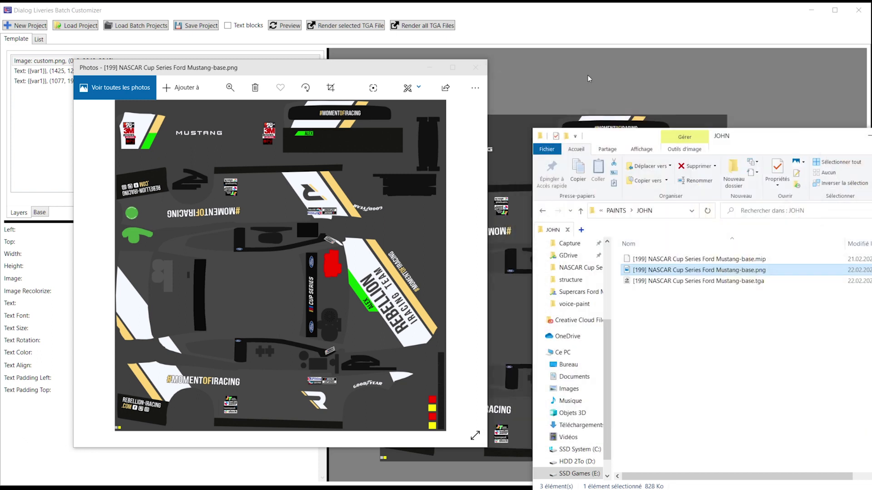
left_click(475, 67)
Step: Copy the Ford Mustang template folder and rename the copy NASCAR Cup Series Camaro ZL1
left_click(616, 210)
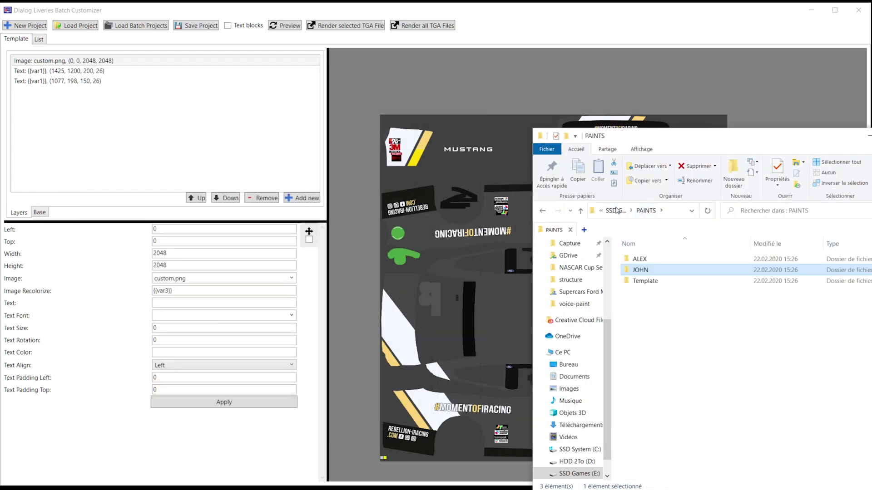
double_click(652, 282)
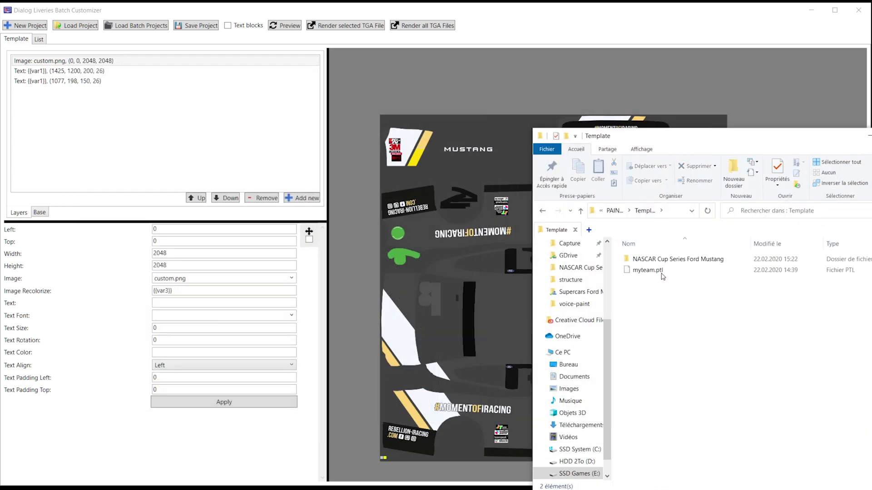
key("ctrl+c")
left_click(686, 311)
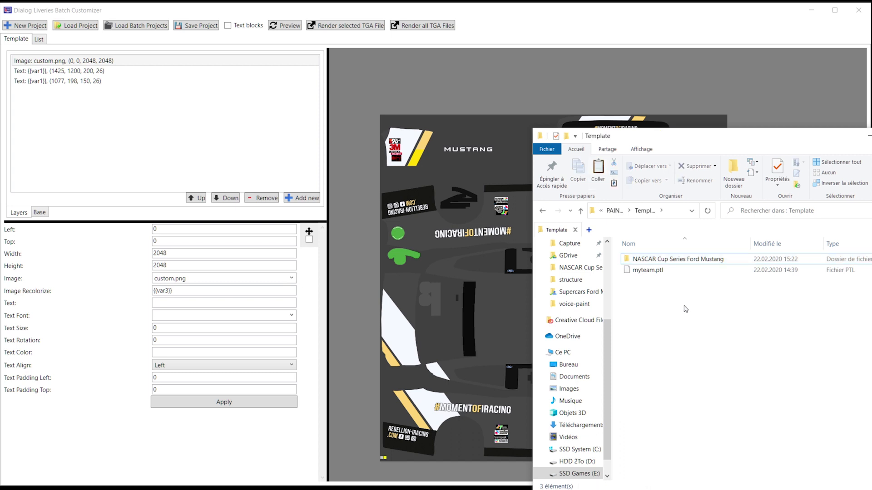
key("ctrl+v")
left_click(671, 271)
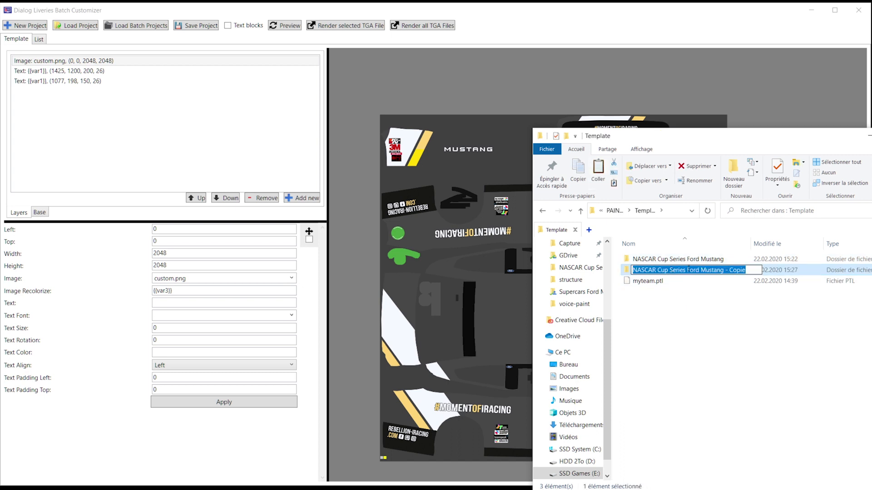
left_click_drag(688, 268, 745, 269)
type("Camaro ZL1")
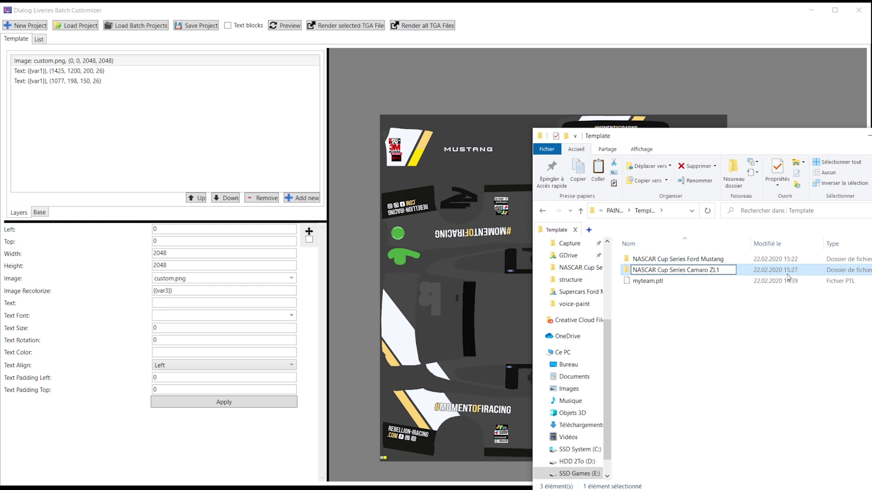
key("Return")
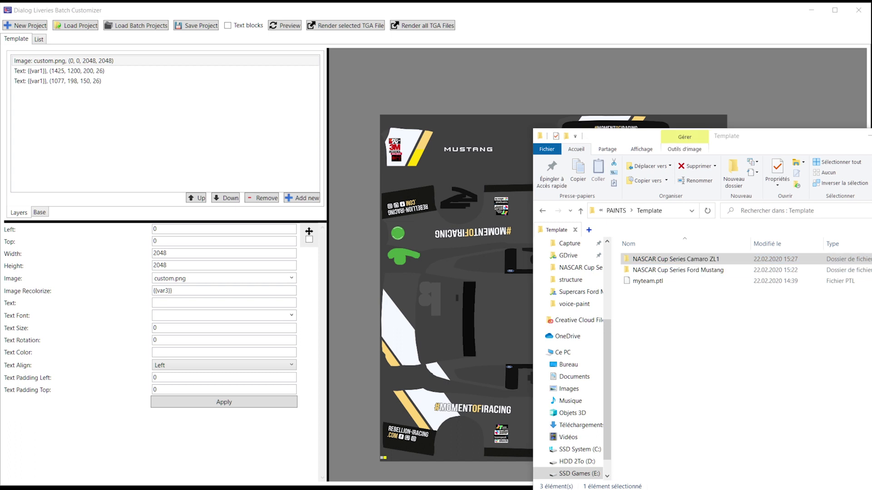
Step: In the new folder, rename the project file to [191] NASCAR Cup Series Camaro ZL1.ptb
double_click(746, 259)
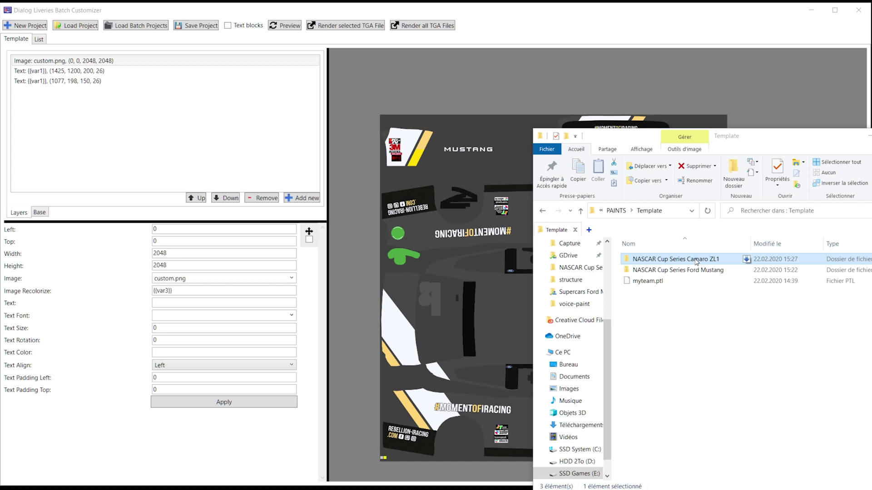
left_click(649, 290)
key("F2")
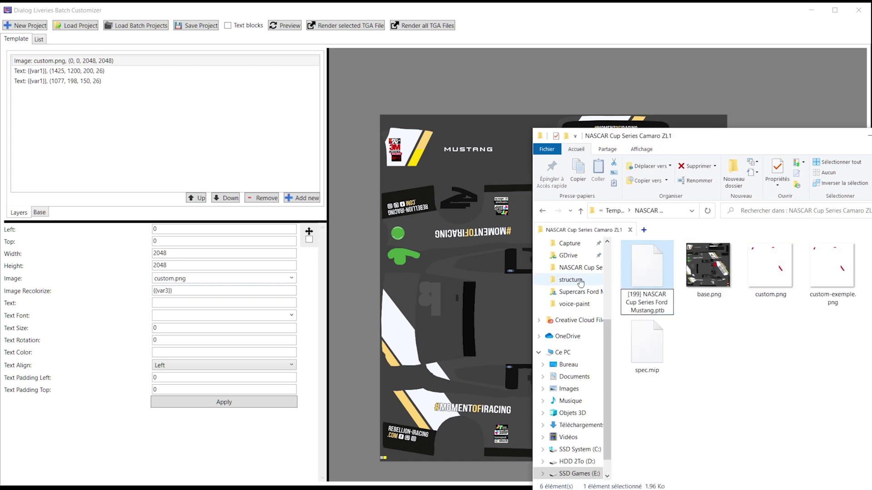
left_click_drag(643, 294, 829, 260)
key("ctrl+v")
left_click(753, 360)
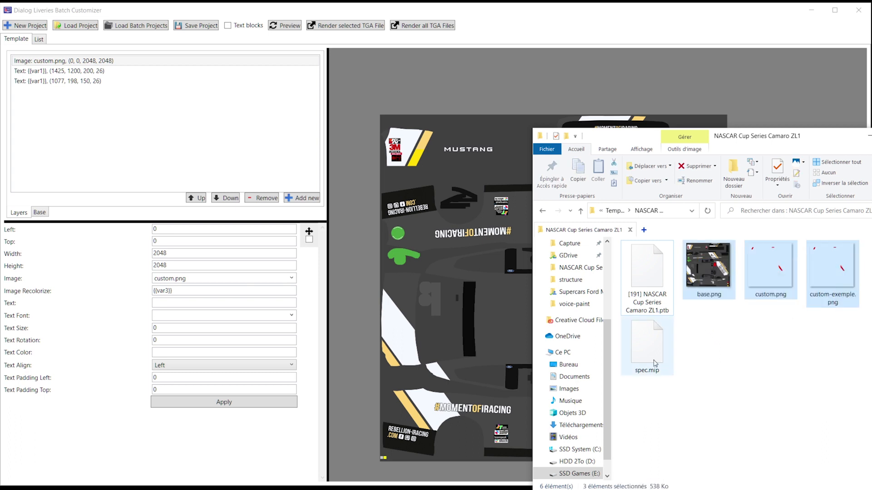
left_click(653, 362, "ctrl")
left_click(739, 344)
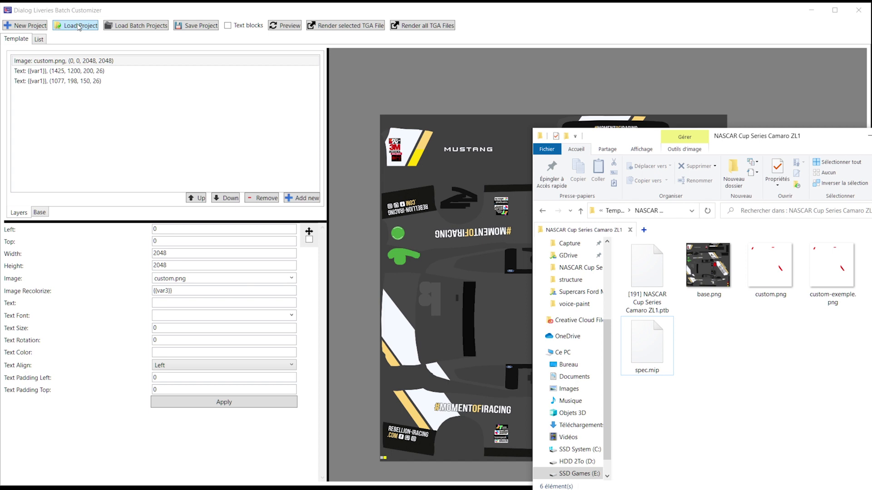
Step: Load the Camaro ZL1 .ptb project and render all its TGA files
left_click(79, 26)
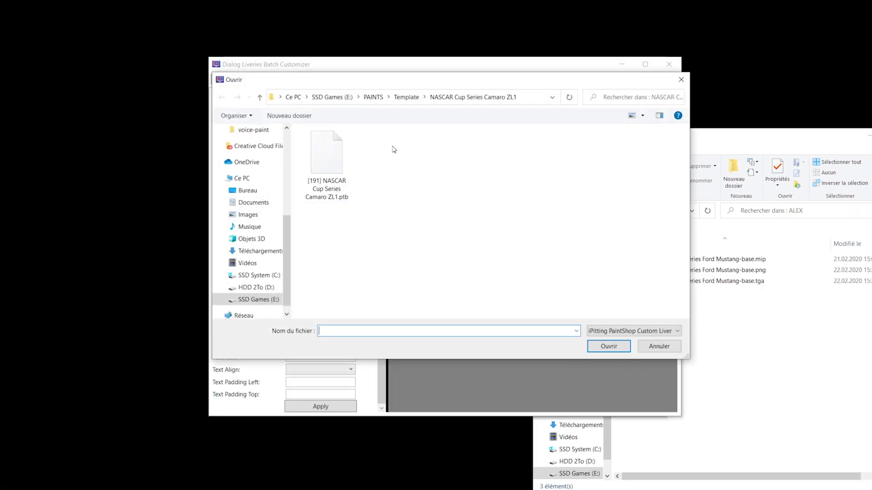
left_click(407, 96)
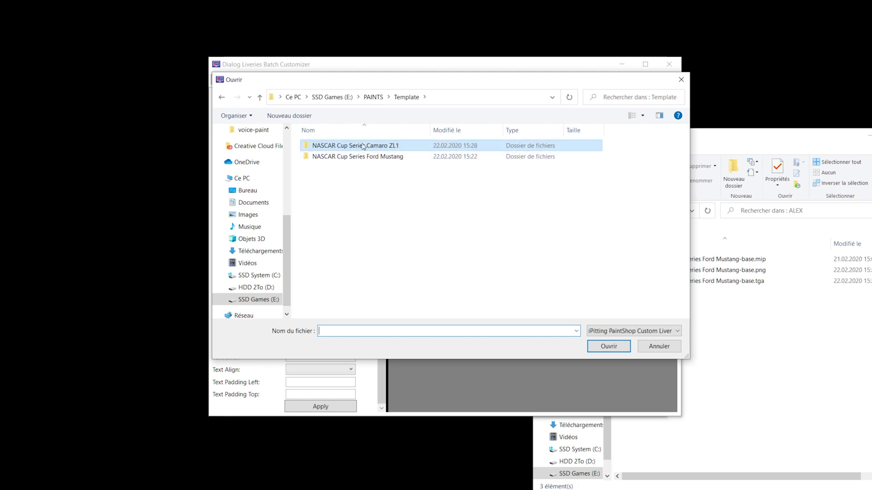
double_click(363, 145)
double_click(333, 155)
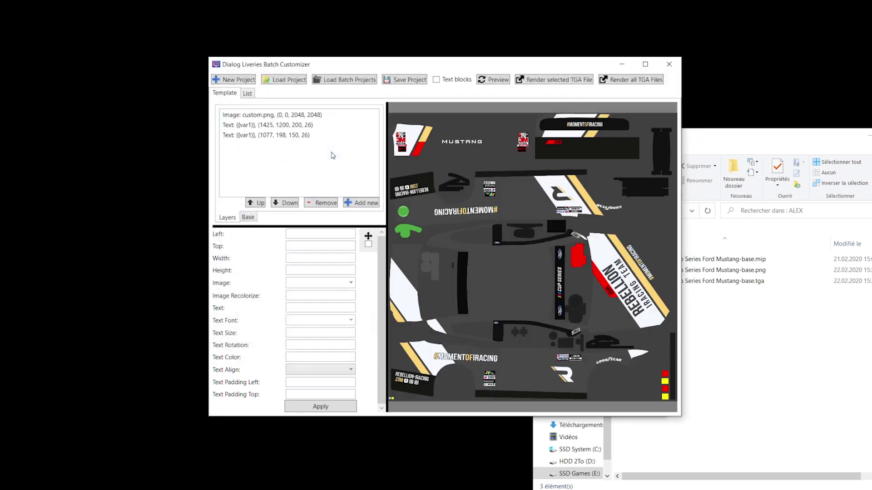
left_click(644, 83)
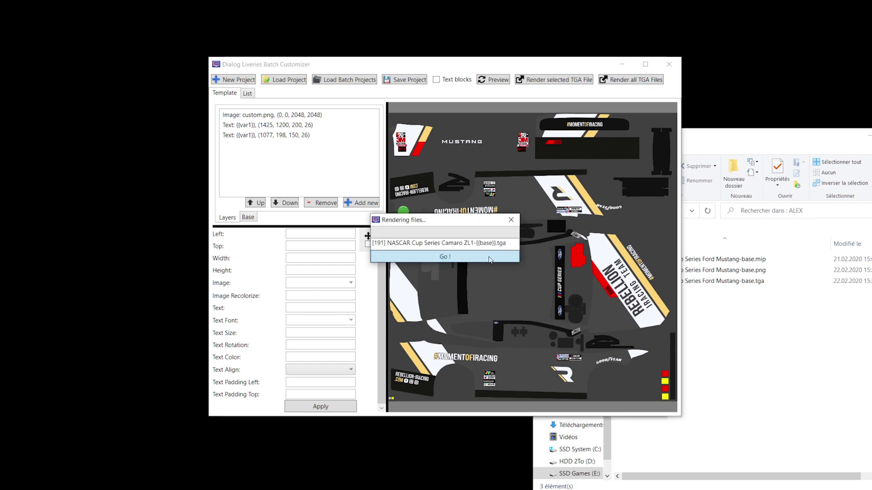
left_click(743, 336)
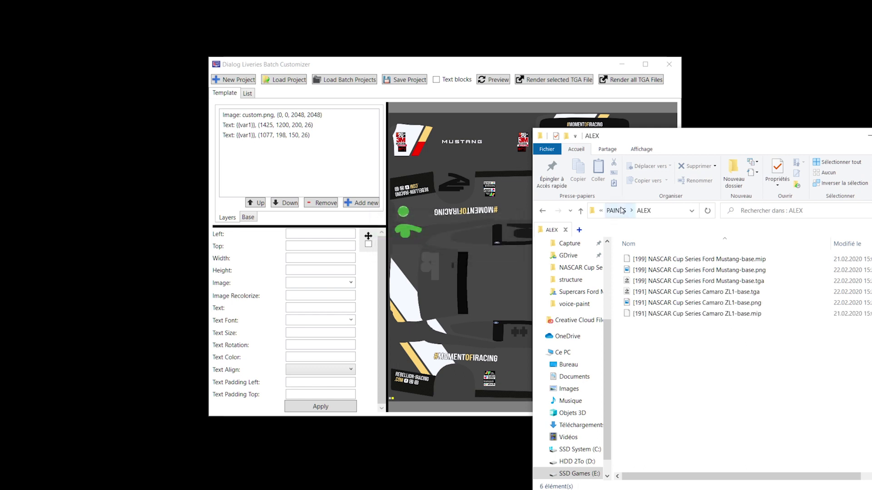
Step: Reopen the ALEX folder to check the new Camaro files beside the Mustang ones
left_click(616, 210)
double_click(645, 259)
left_click_drag(713, 350, 666, 290)
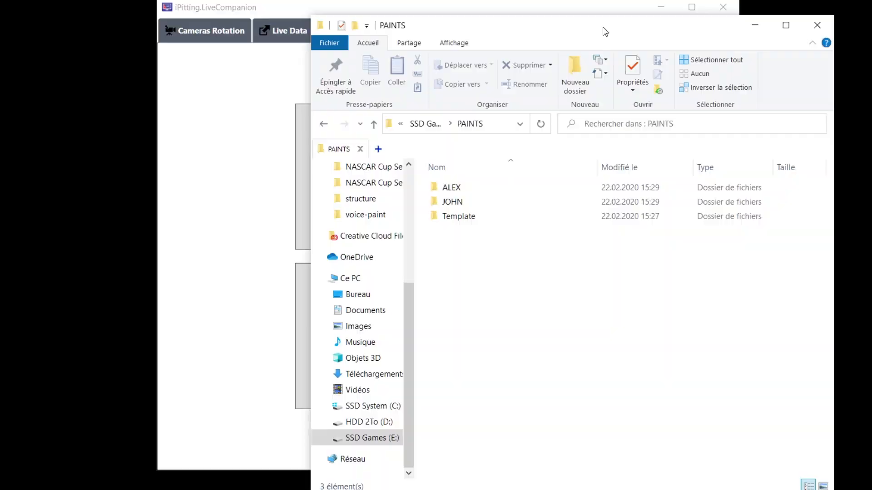
Step: Open the Trading Paints uploader and set E:\PAINTS as the liveries root folder
left_click_drag(604, 27, 699, 45)
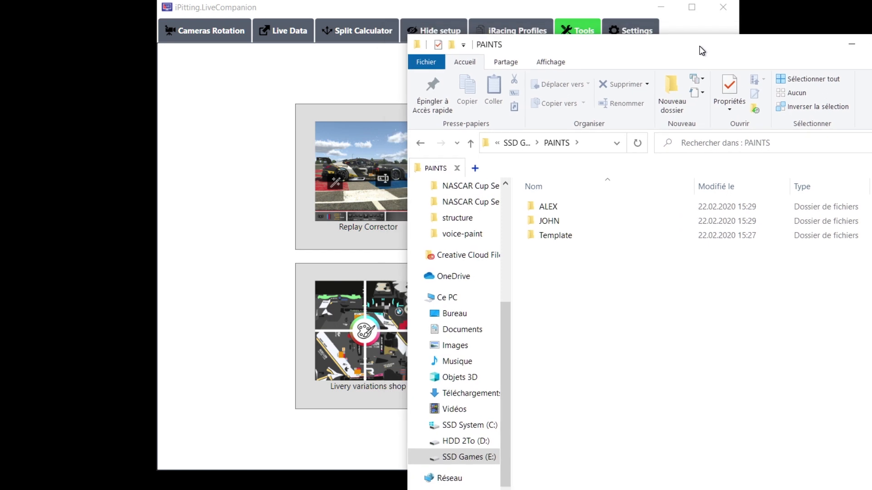
left_click(620, 10)
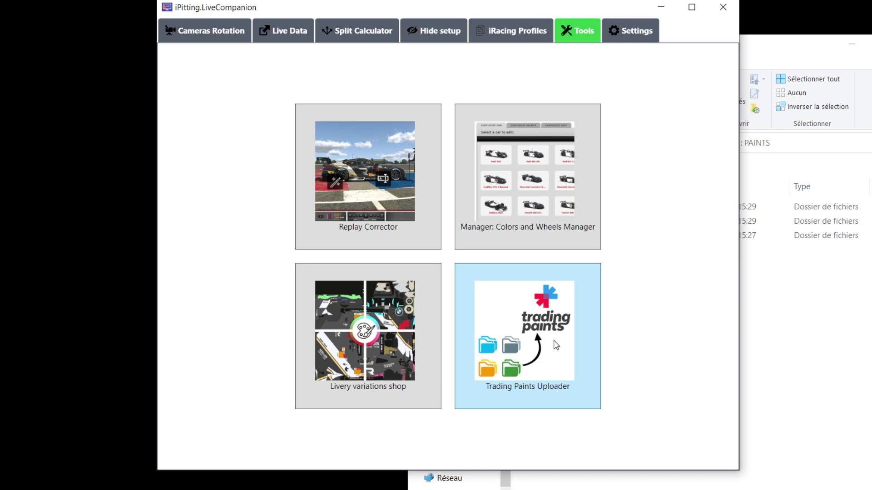
left_click(536, 358)
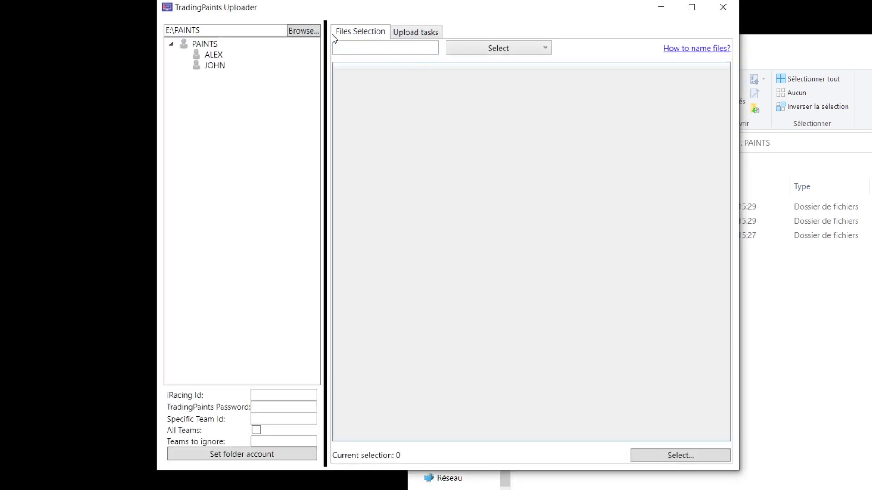
left_click(307, 30)
left_click_drag(554, 254, 550, 306)
double_click(410, 322)
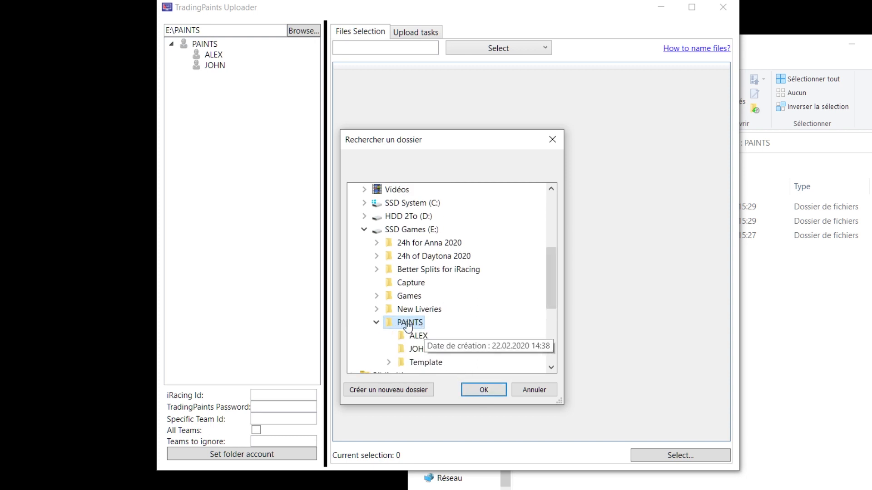
left_click(499, 390)
Step: Browse the ALEX, JOHN and PAINTS entries to check their Camaro and Mustang .tga files
left_click(220, 56)
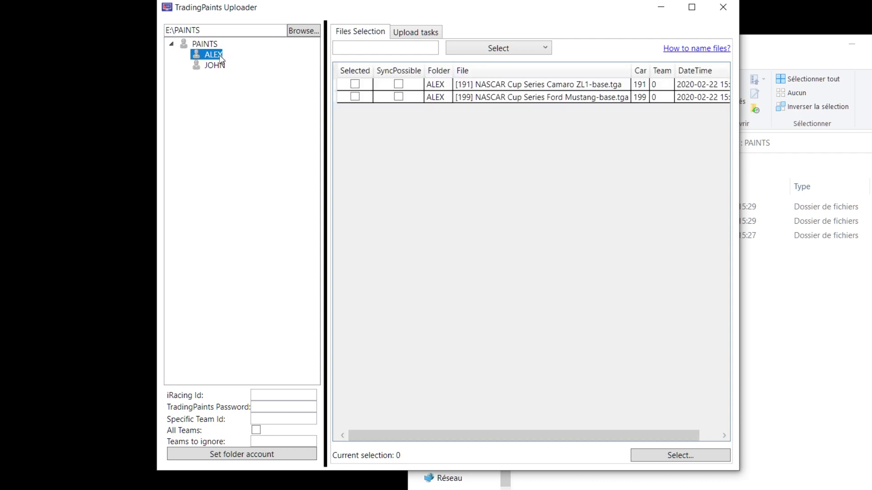
left_click(217, 64)
left_click(215, 56)
left_click(212, 44)
left_click(217, 55)
left_click(222, 66)
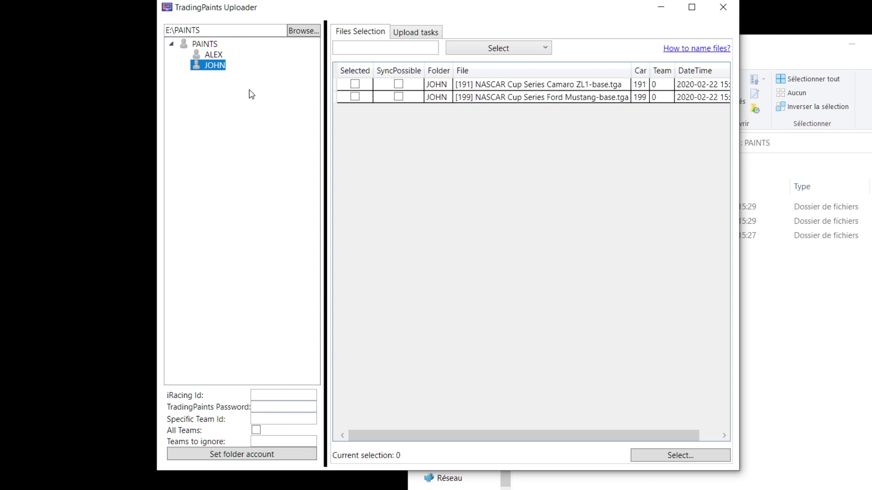
left_click(211, 55)
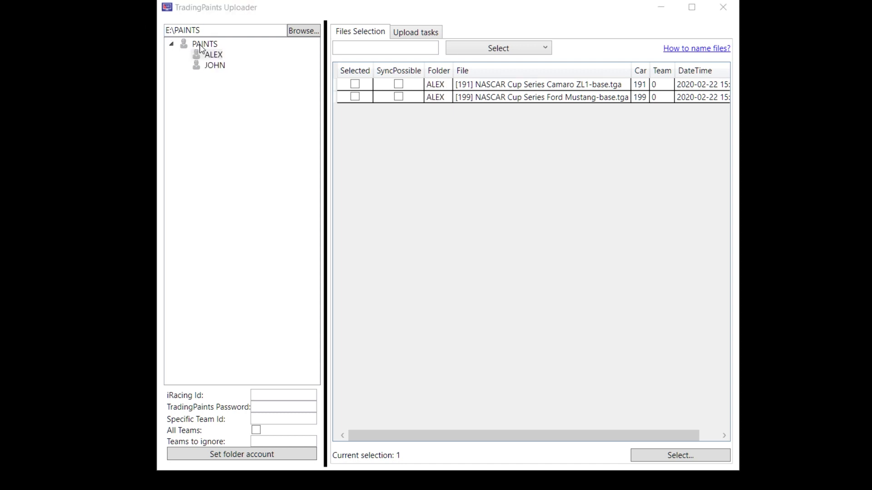
Step: For ALEX, enter the driver's iRacing ID and Trading Paints password, toggle all-teams, and confirm
left_click(209, 55)
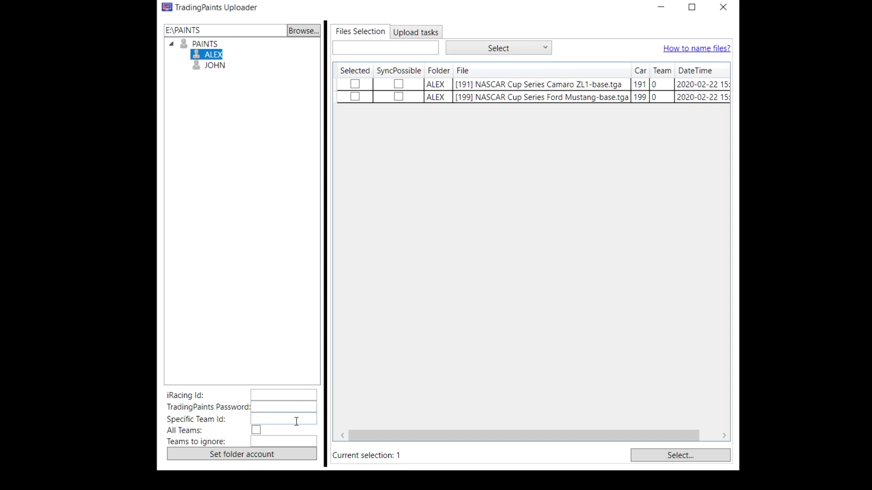
left_click(255, 395)
key("Tab")
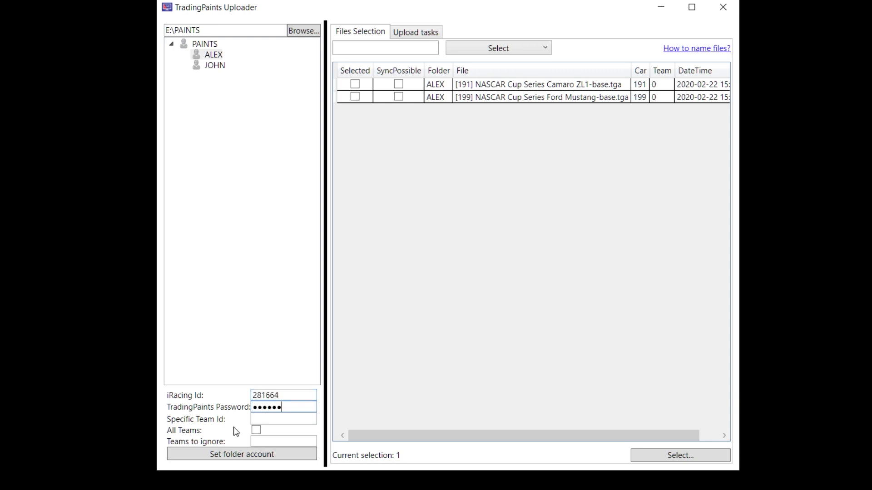
left_click(256, 432)
left_click(239, 455)
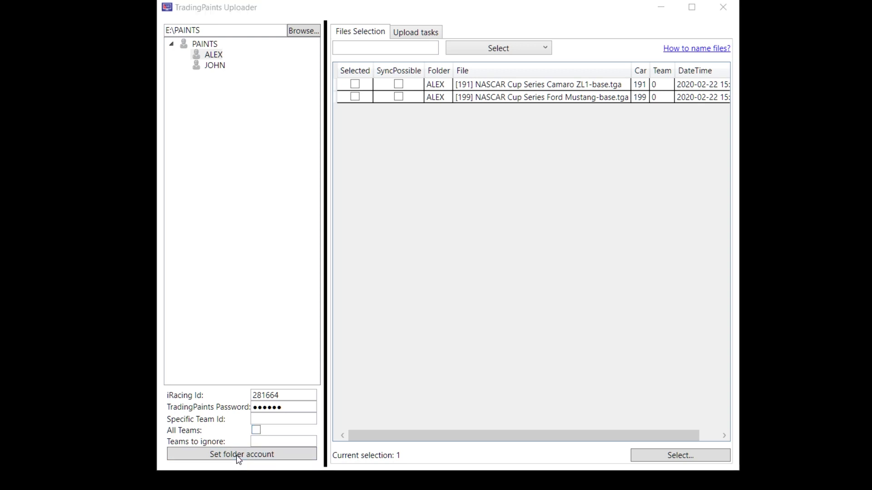
left_click(480, 289)
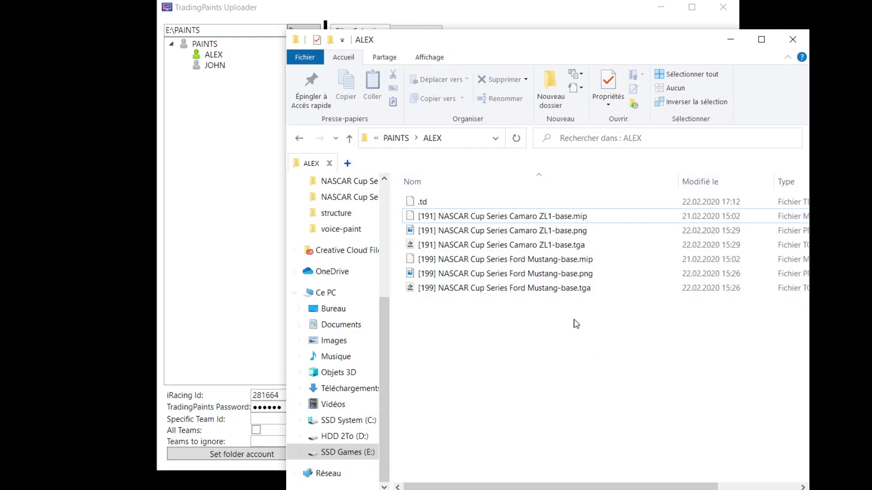
Step: Open ALEX's .td file in Notepad++ and highlight the encrypted password value on line 4
left_click(422, 202)
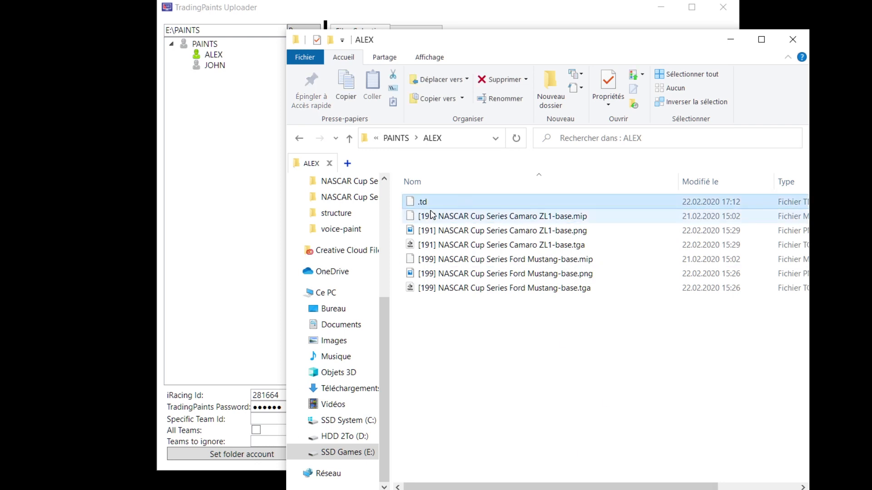
right_click(423, 203)
left_click(481, 257)
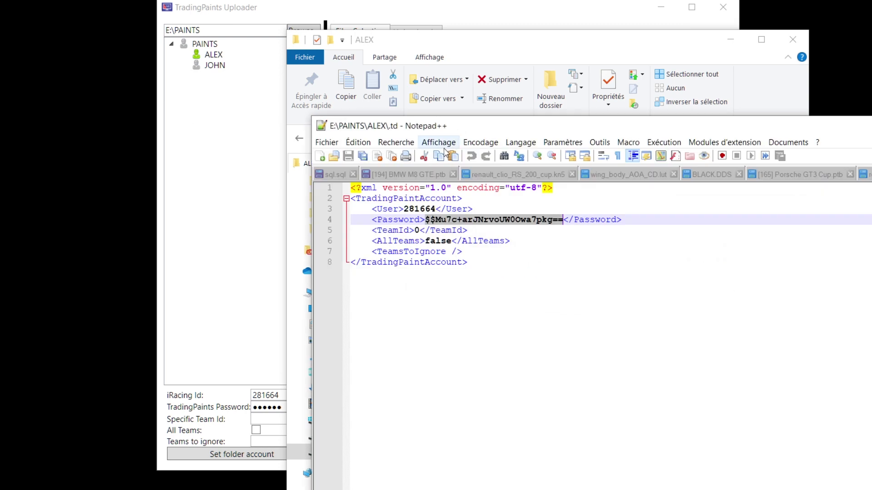
left_click(452, 8)
left_click(360, 380)
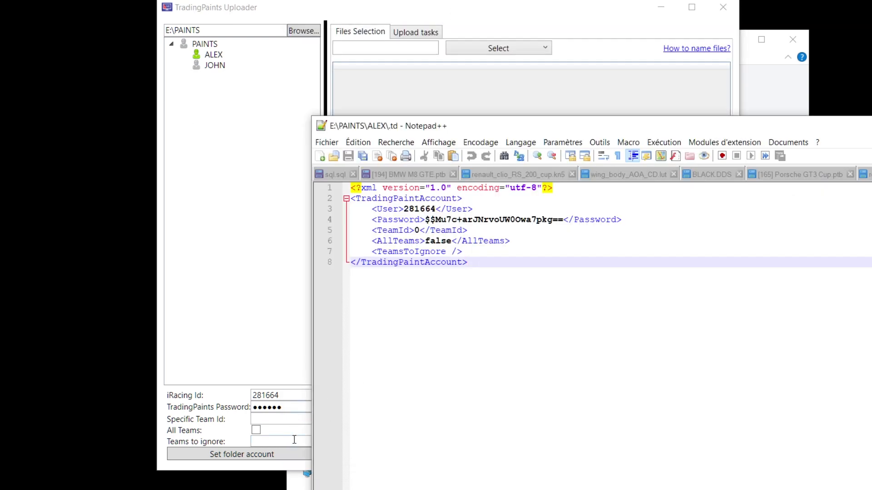
left_click_drag(425, 219, 565, 217)
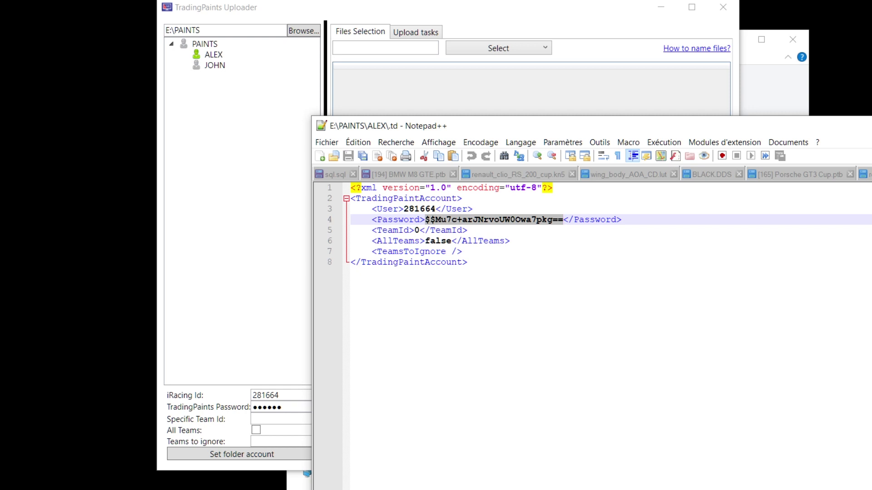
left_click(685, 99)
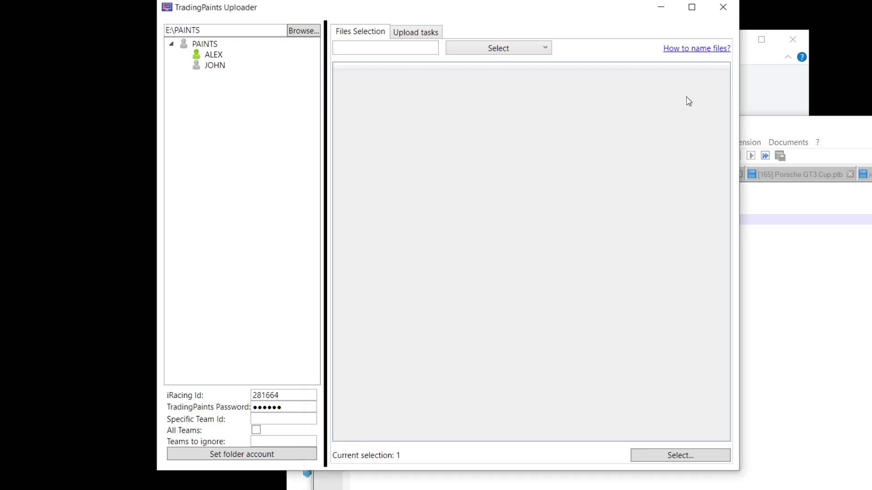
Step: Select JOHN and enter that folder's own account details
left_click(216, 69)
left_click(271, 399)
left_click(869, 123)
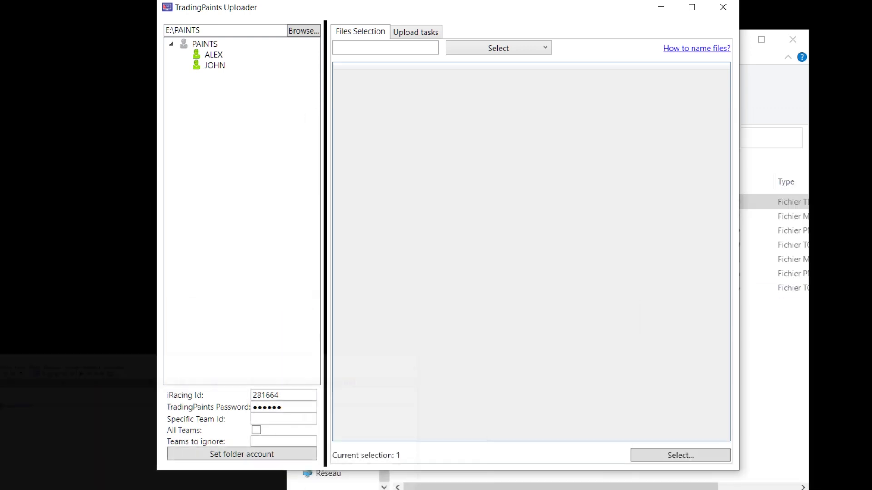
Step: List all four PAINTS files, tick all then untick each row, and filter by 'zl'
left_click(211, 45)
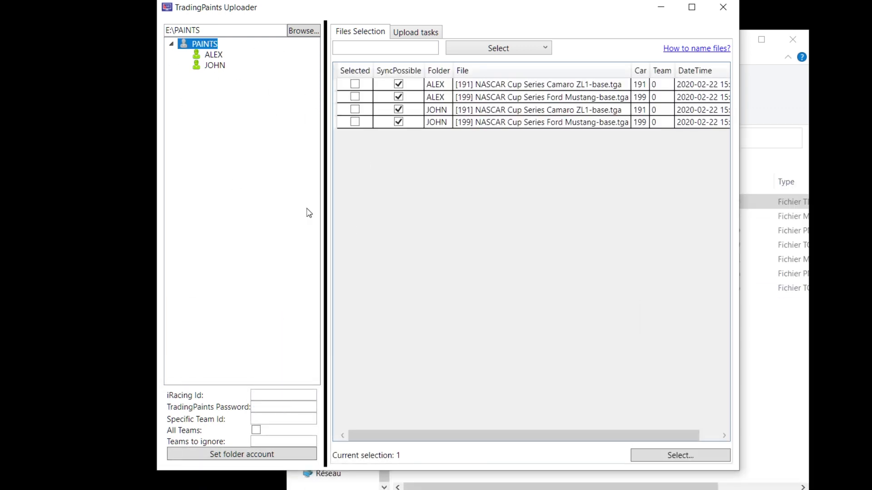
left_click(528, 47)
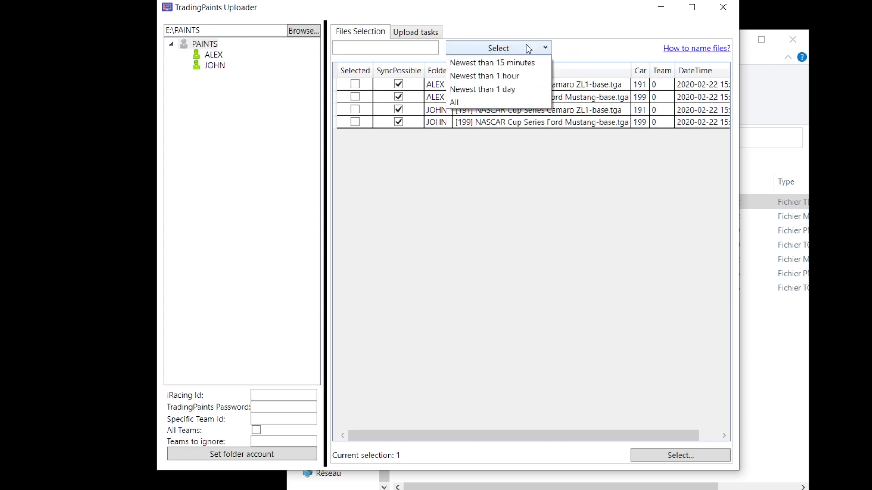
left_click(505, 102)
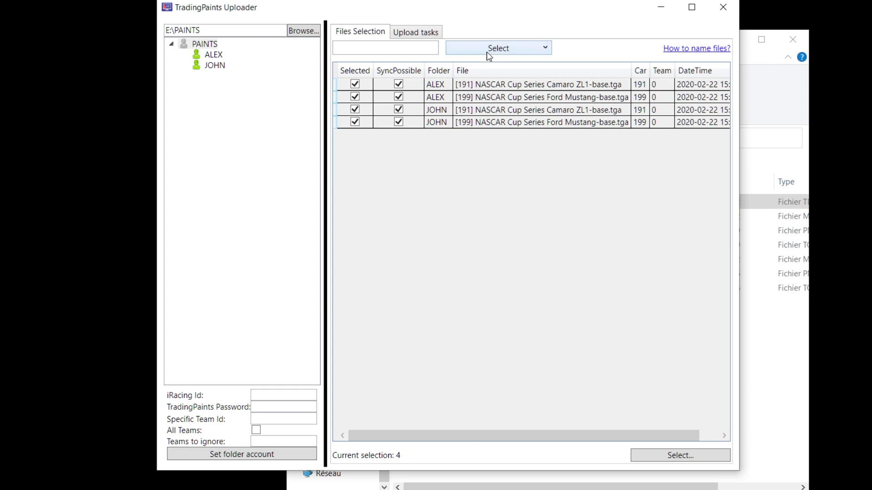
left_click(357, 100)
left_click(357, 111)
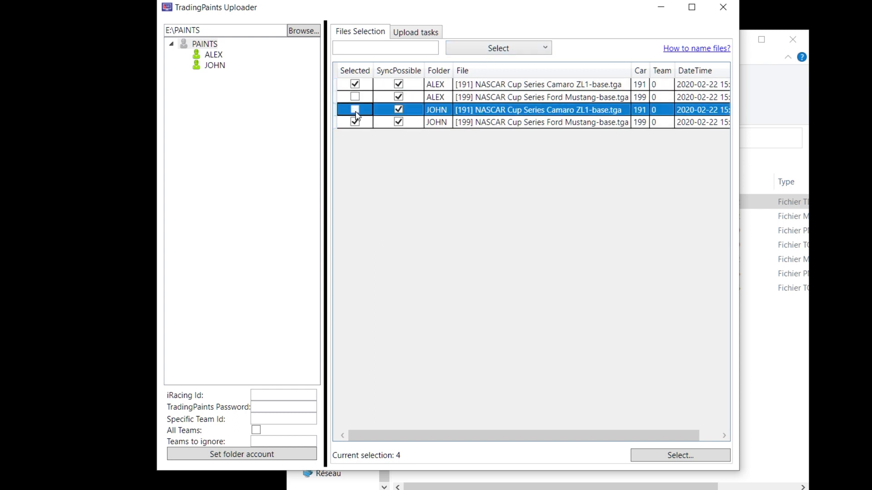
left_click(356, 122)
left_click(357, 84)
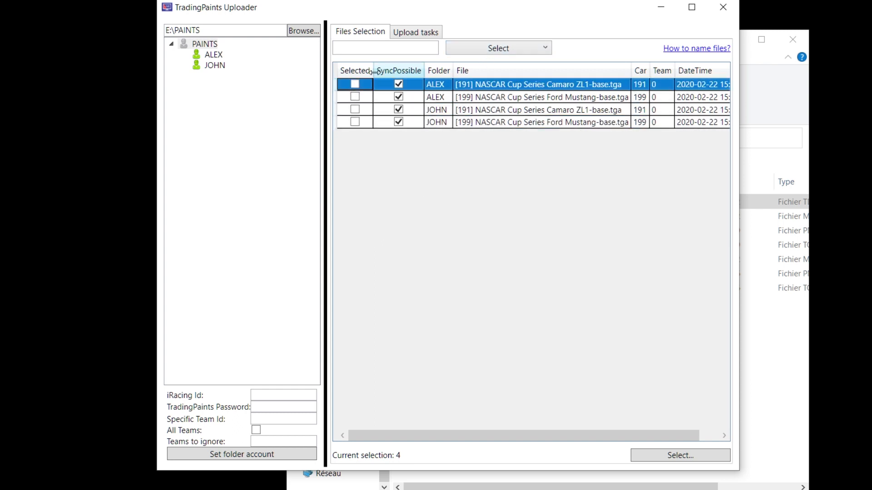
left_click(387, 48)
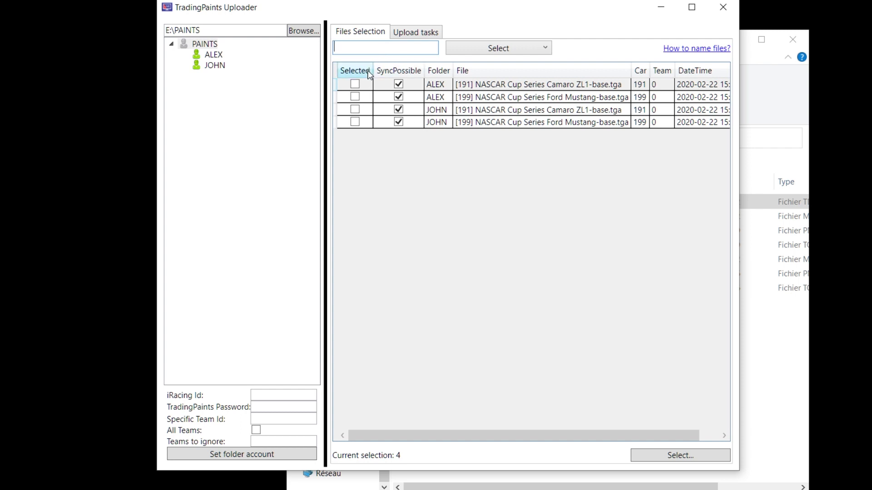
type("zl1")
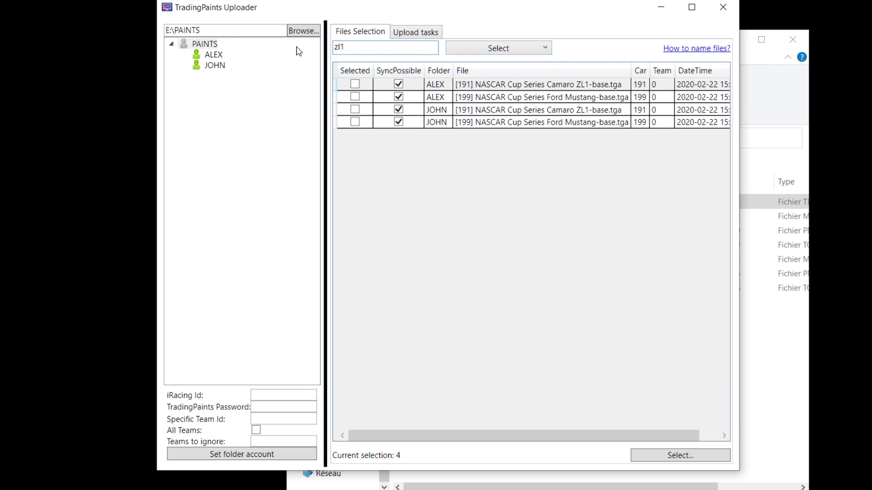
Step: Tick both Camaro ZL1 files, queue and upload them, then open the file-naming help
left_click(488, 53)
left_click(478, 104)
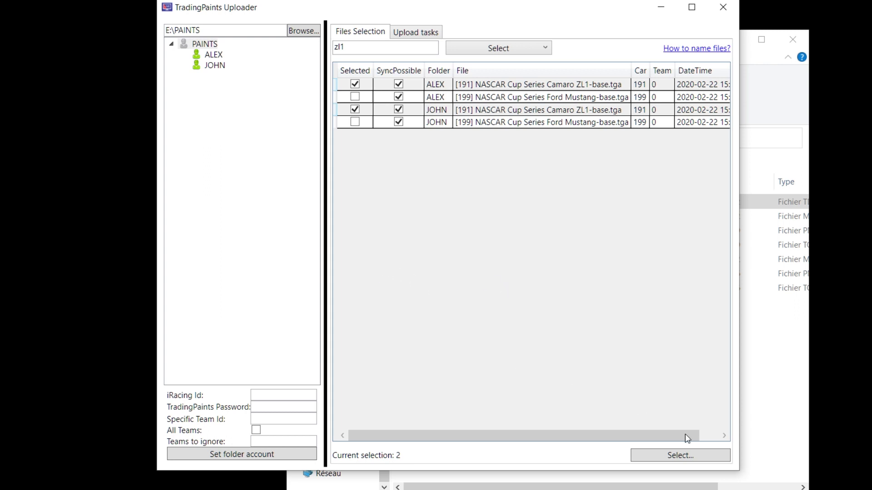
left_click(688, 455)
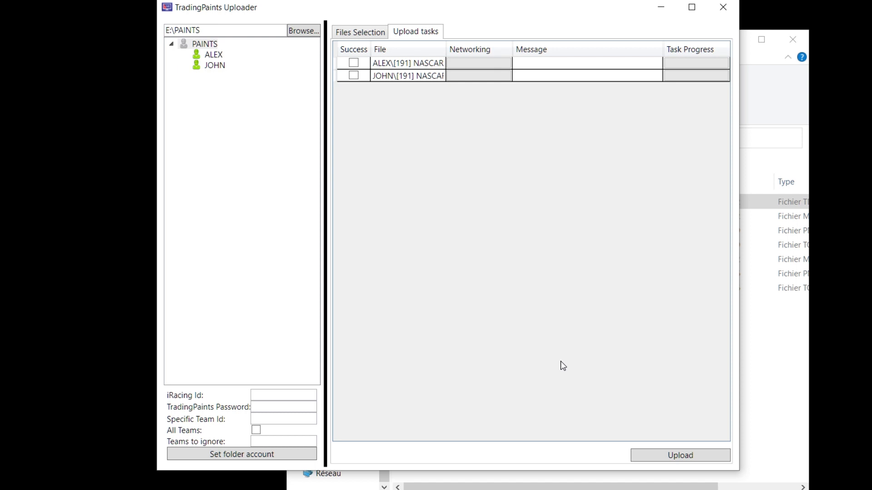
left_click(700, 460)
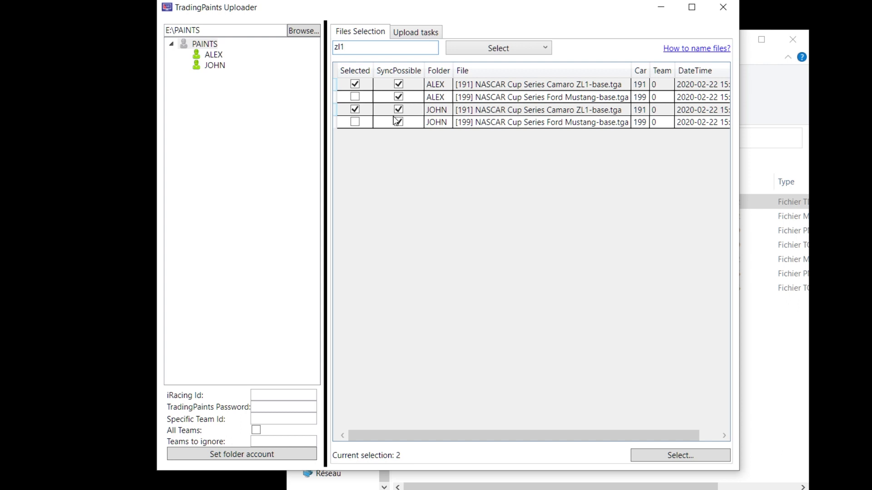
left_click(707, 50)
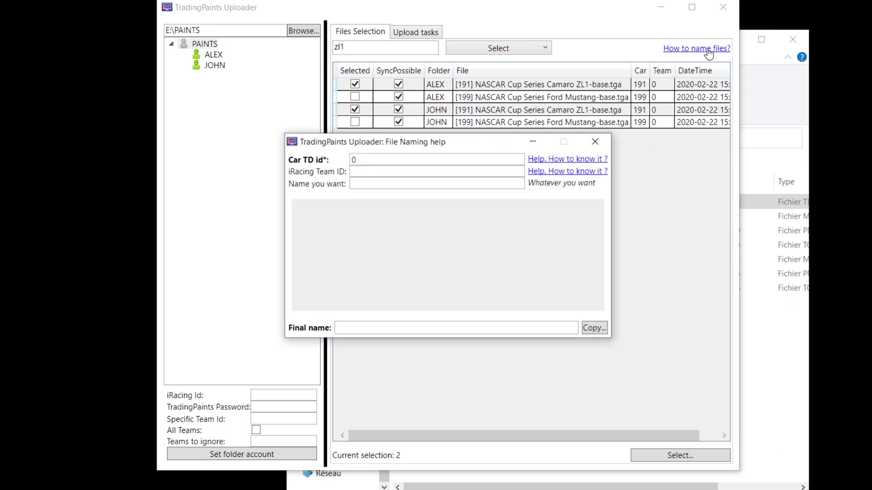
Step: Enter car id 11 and team ID 000222, then inspect the final name [11,222] My Livery.tga
left_click_drag(483, 146, 605, 174)
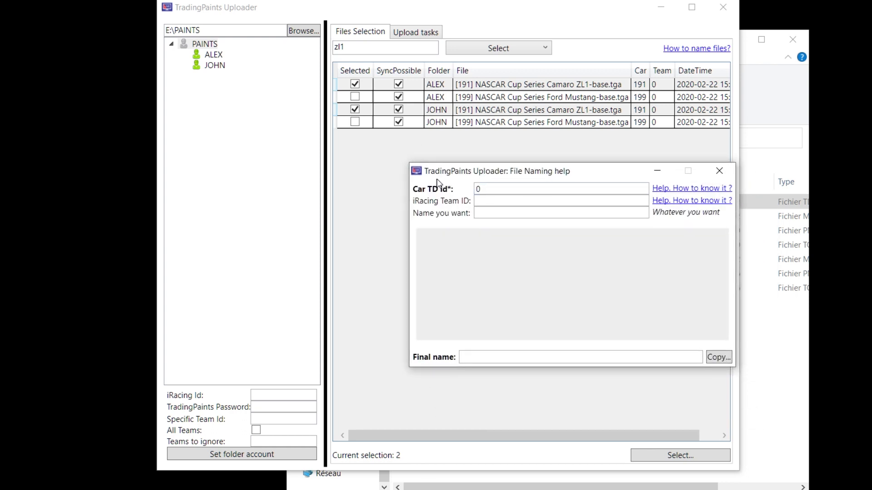
left_click_drag(510, 192, 406, 182)
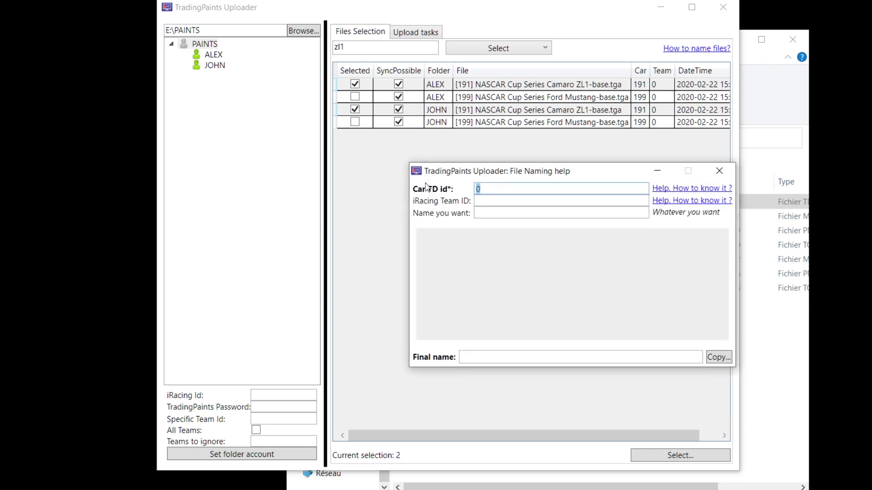
type("11")
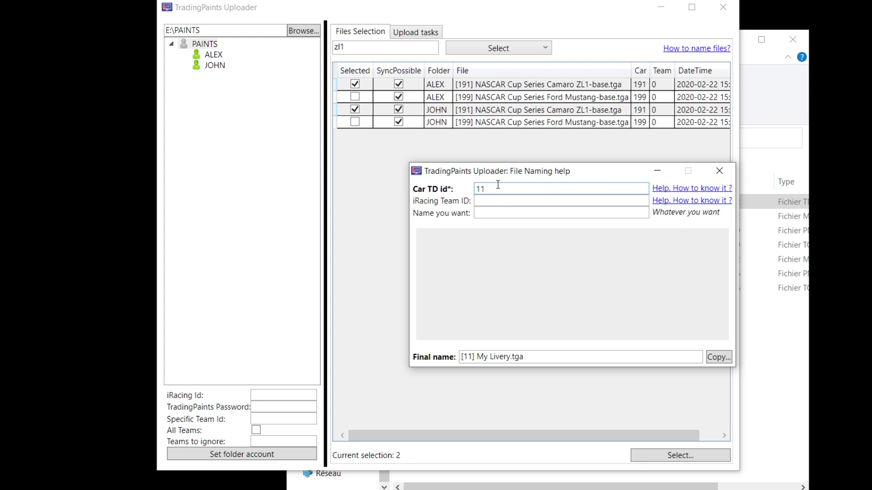
left_click(498, 198)
type("000222")
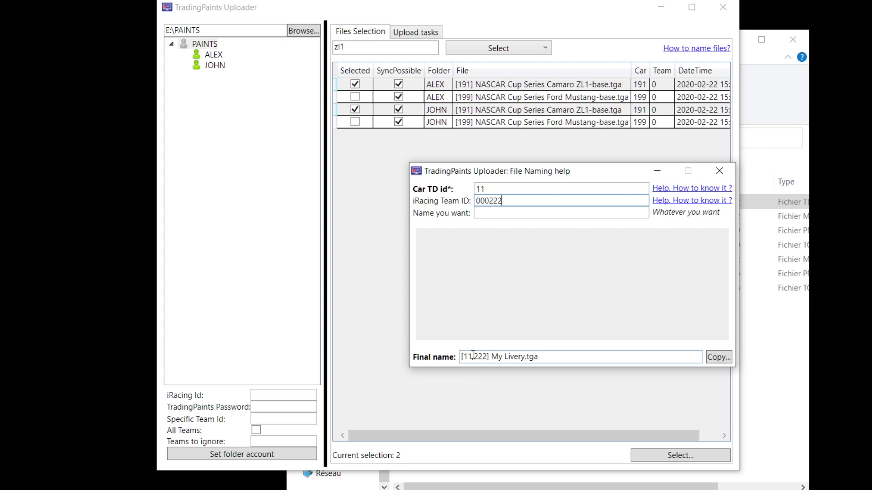
left_click_drag(460, 357, 526, 357)
left_click(489, 357)
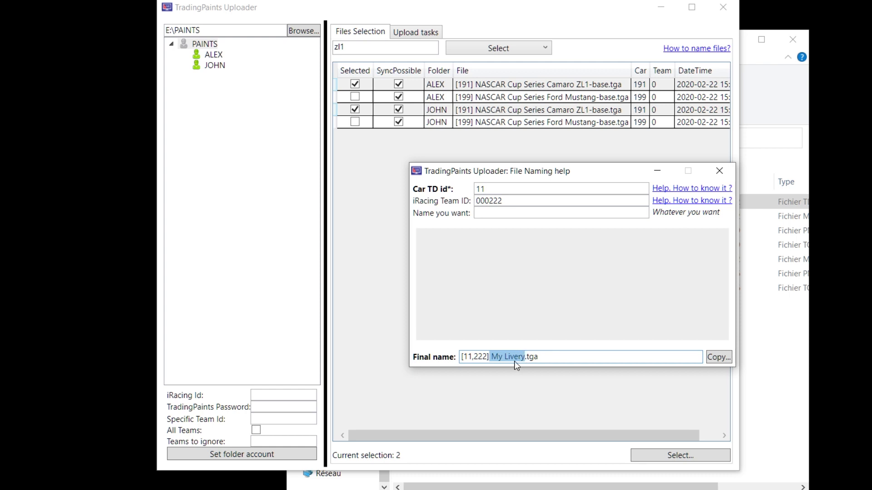